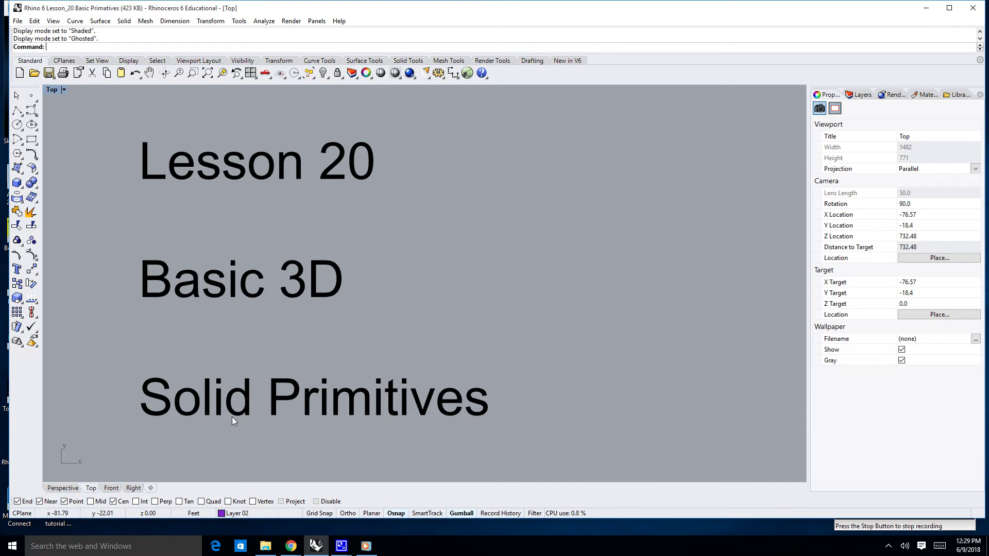
# Restore the four viewports, maximize Perspective, and orbit to look down on the primitives
pyautogui.doubleClick(50, 90)
pyautogui.doubleClick(446, 91)
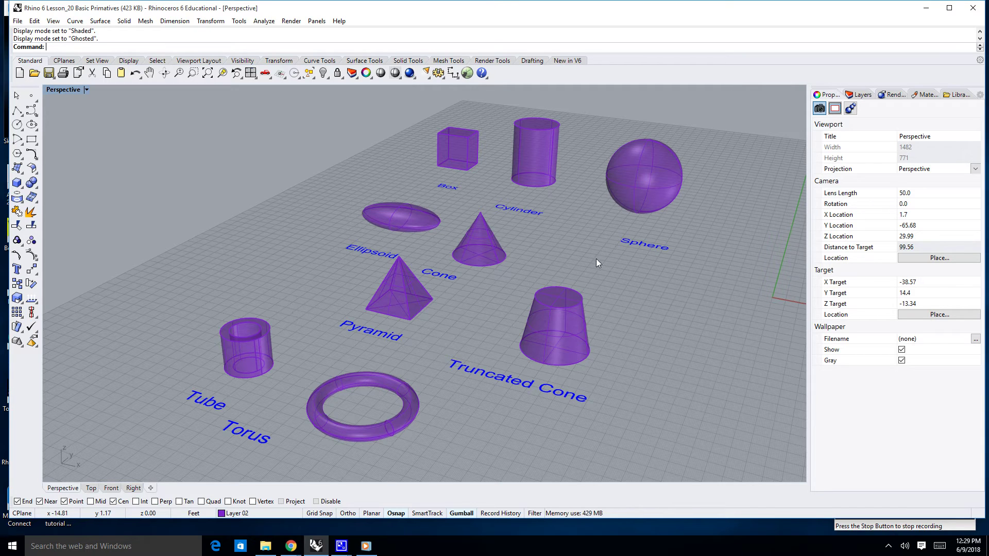
pyautogui.moveTo(595, 258); pyautogui.dragTo(601, 233, button='right')
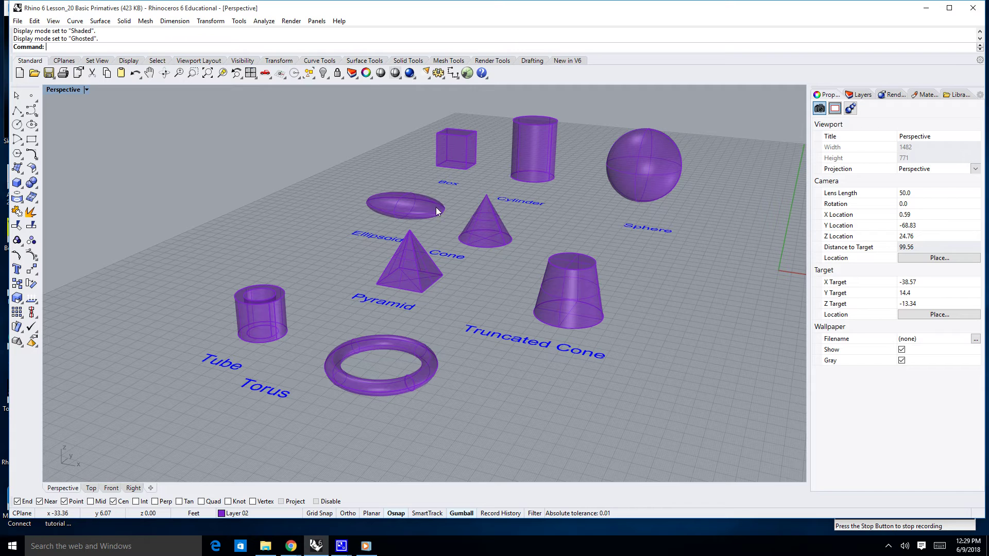
pyautogui.moveTo(436, 207); pyautogui.dragTo(477, 250, button='right')
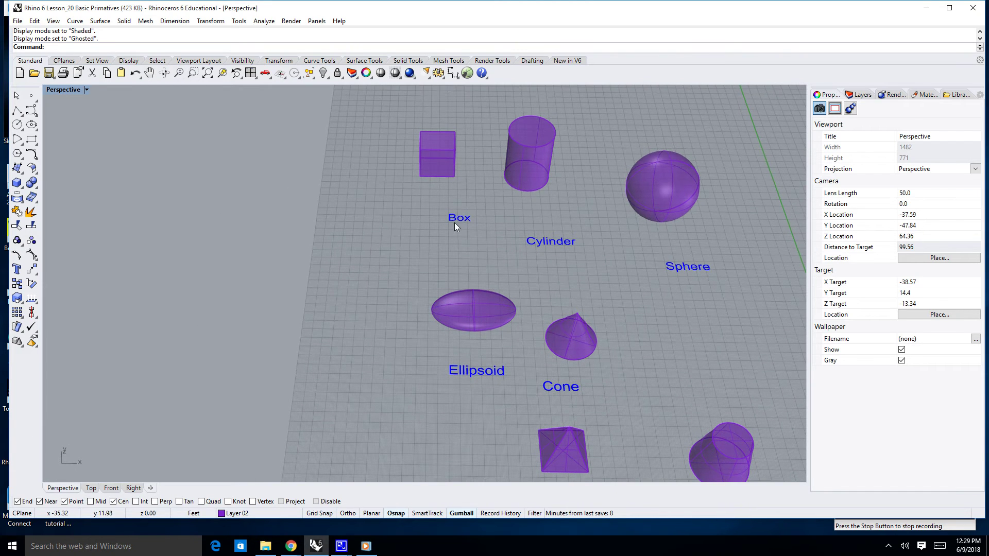
# Turn the gumball off and check the box, cylinder, sphere and ellipsoid object types
pyautogui.click(449, 167)
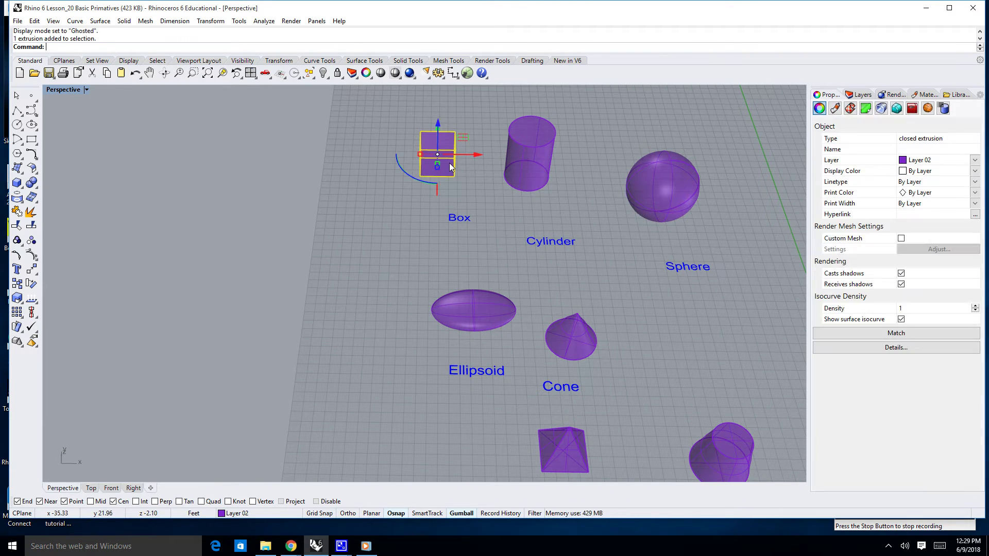
pyautogui.click(461, 513)
pyautogui.click(534, 177)
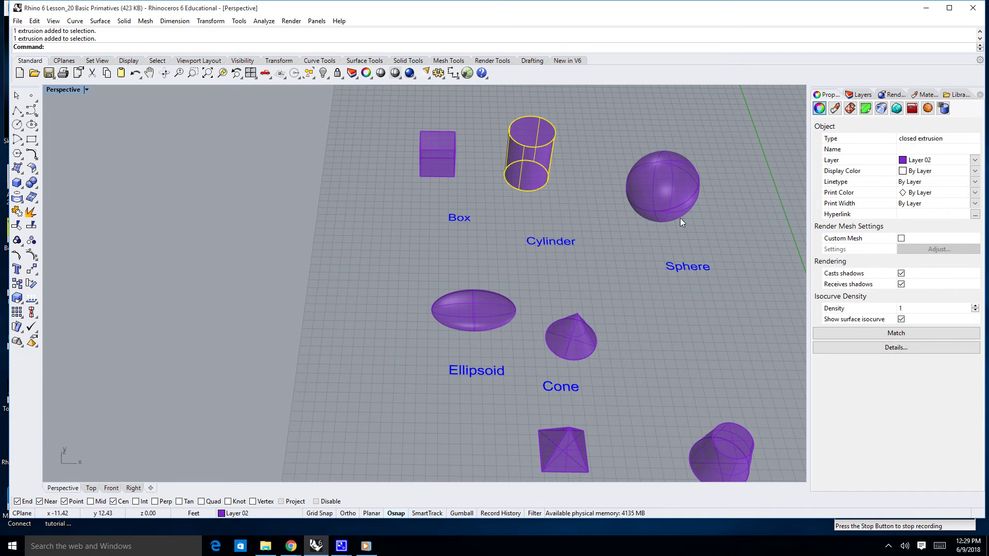
pyautogui.click(684, 201)
pyautogui.click(480, 316)
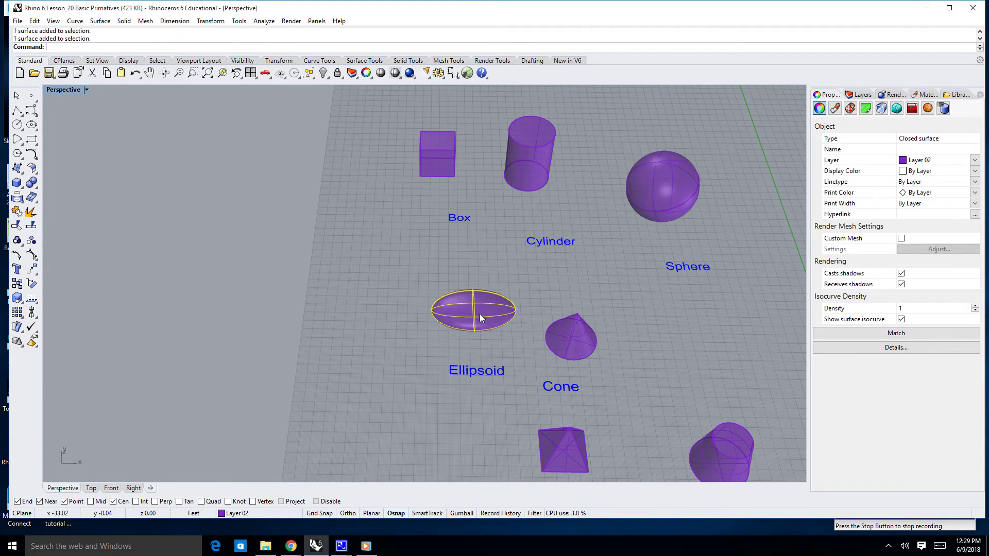
pyautogui.moveTo(620, 366); pyautogui.dragTo(612, 320, button='right')
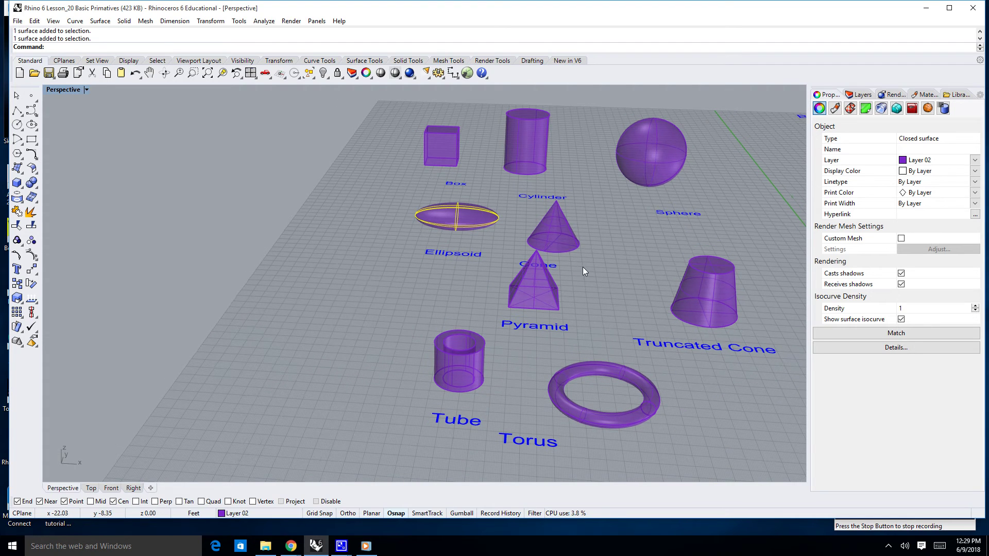
# Check the cone, pyramid, truncated cone and tube types while orbiting higher
pyautogui.click(567, 238)
pyautogui.click(542, 292)
pyautogui.moveTo(543, 293); pyautogui.dragTo(568, 312, button='right')
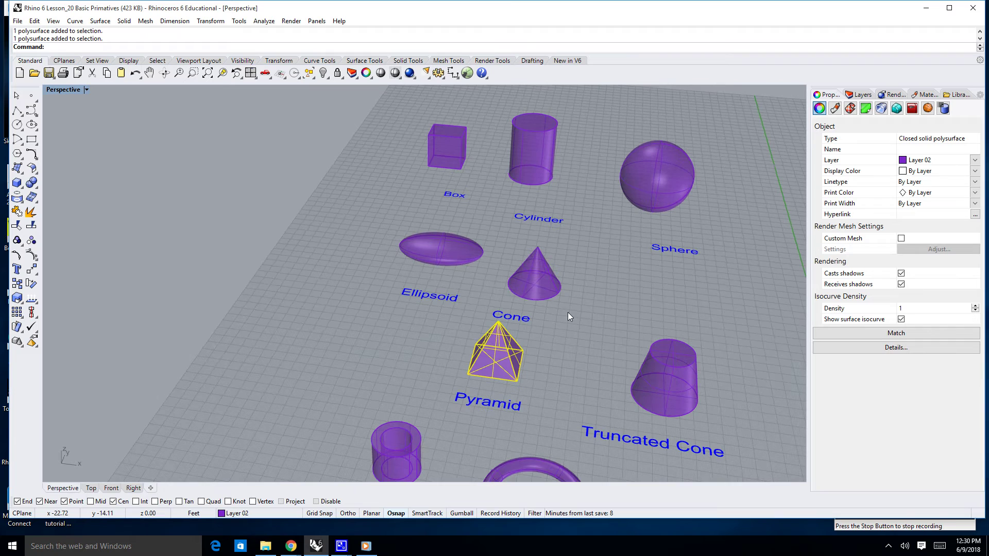
pyautogui.click(673, 383)
pyautogui.moveTo(674, 384); pyautogui.dragTo(701, 308, button='right')
pyautogui.click(475, 367)
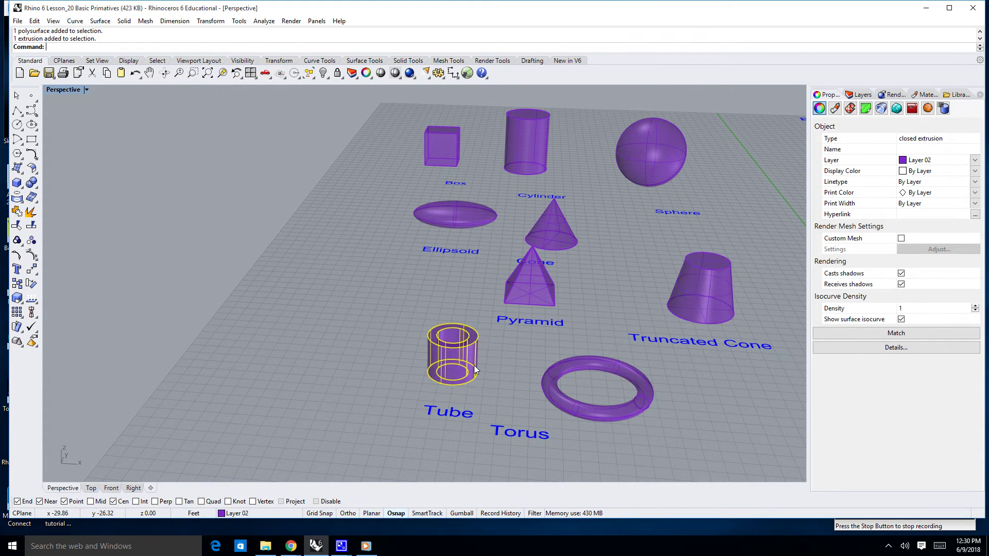
# Check the torus, clear the selection, and frame an overview of all nine primitives
pyautogui.scroll(5, 479, 394)
pyautogui.moveTo(483, 409); pyautogui.dragTo(491, 347, button='right')
pyautogui.scroll(2, 510, 376)
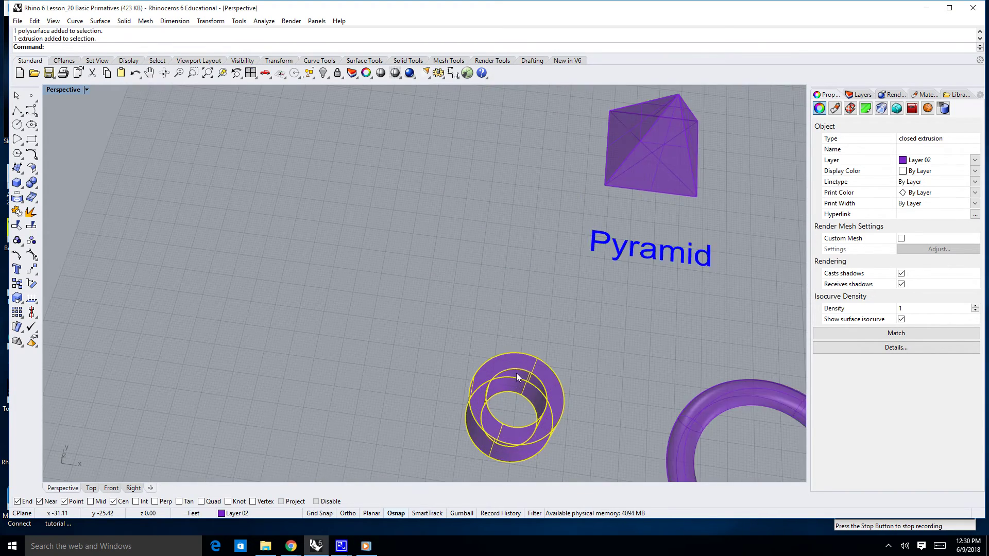
pyautogui.scroll(-4, 555, 399)
pyautogui.moveTo(556, 400); pyautogui.dragTo(546, 366, button='right')
pyautogui.click(596, 319)
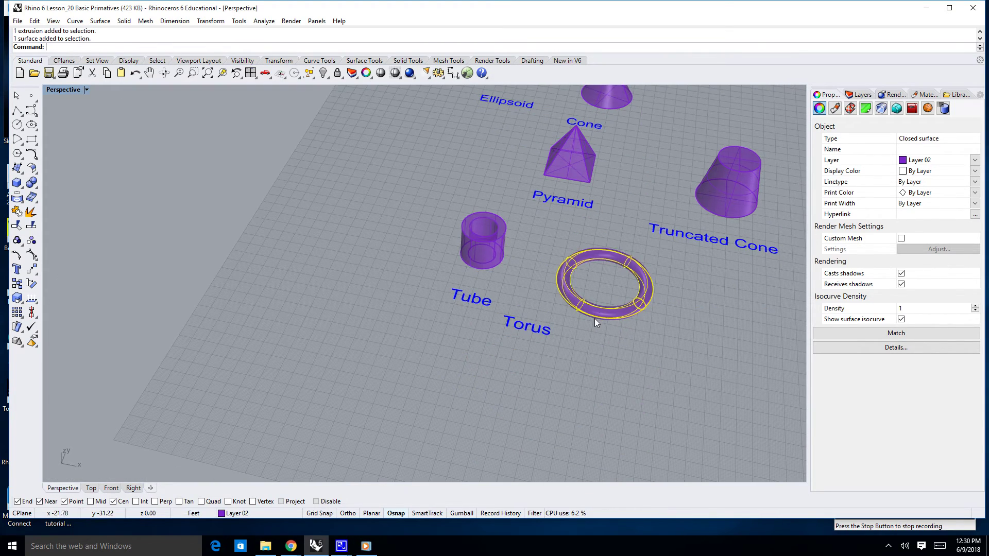
pyautogui.click(562, 391)
pyautogui.scroll(-4, 516, 382)
pyautogui.scroll(-3, 516, 389)
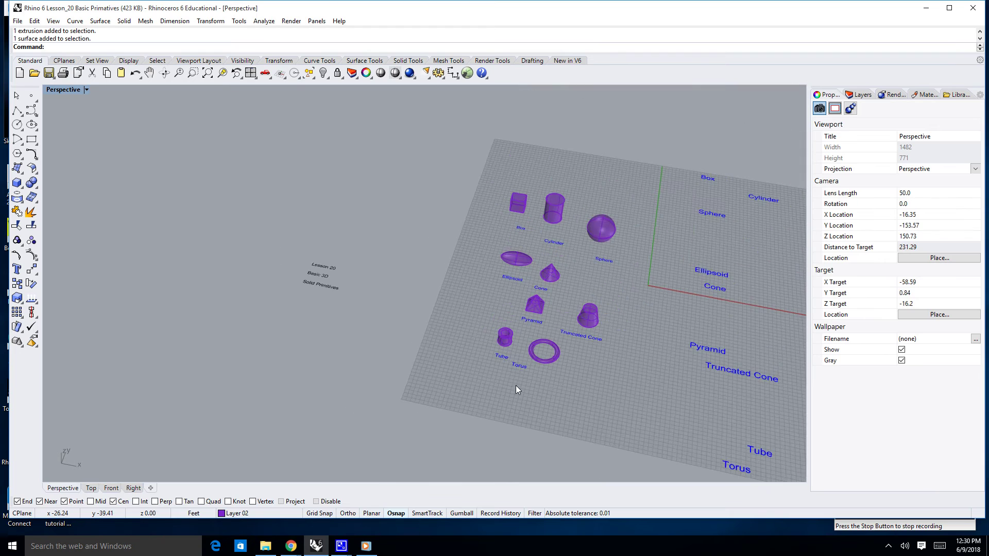
pyautogui.moveTo(517, 390); pyautogui.dragTo(534, 365, button='right')
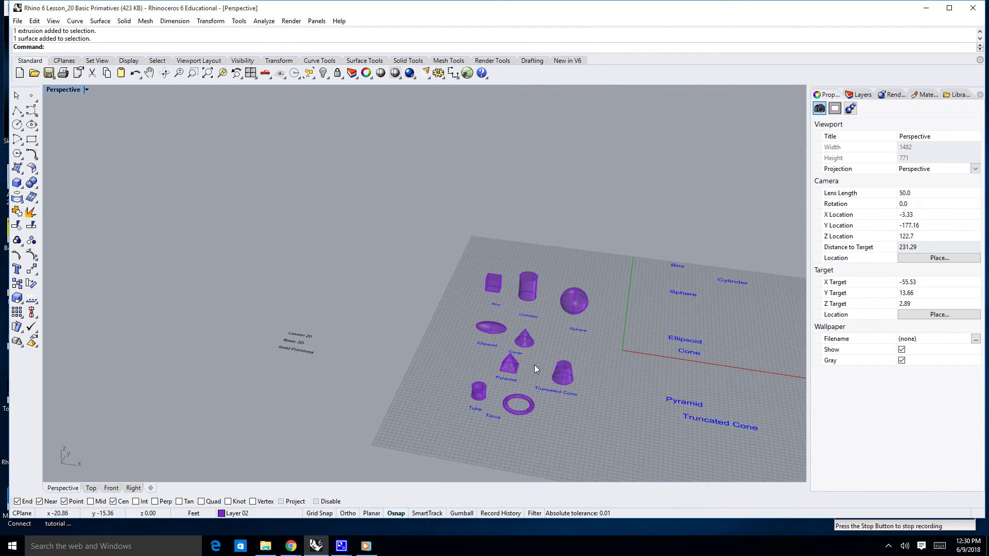
# Reframe the primitives and show the Solid menu's Box-to-Torus commands
pyautogui.scroll(8, 540, 332)
pyautogui.scroll(-3, 558, 331)
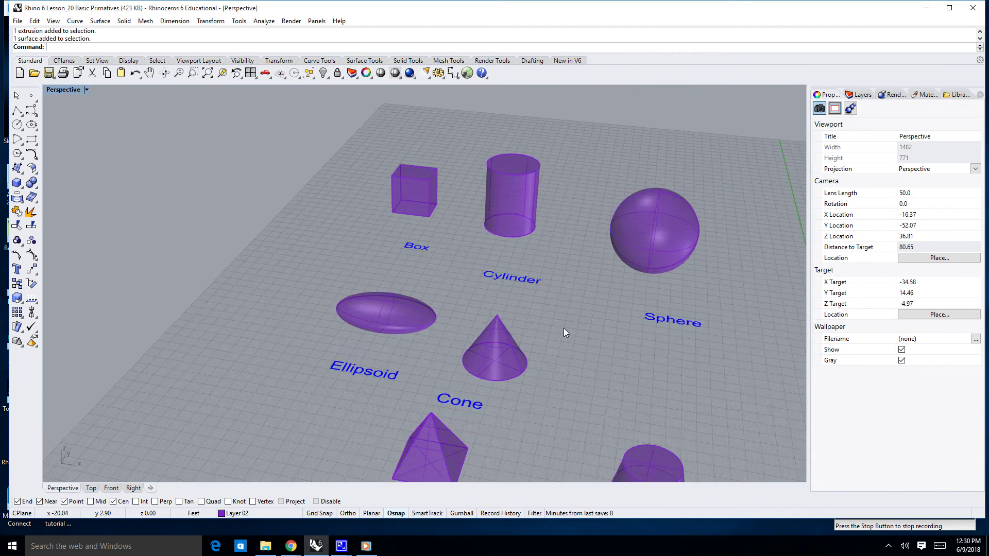
pyautogui.moveTo(572, 332); pyautogui.dragTo(572, 325, button='right')
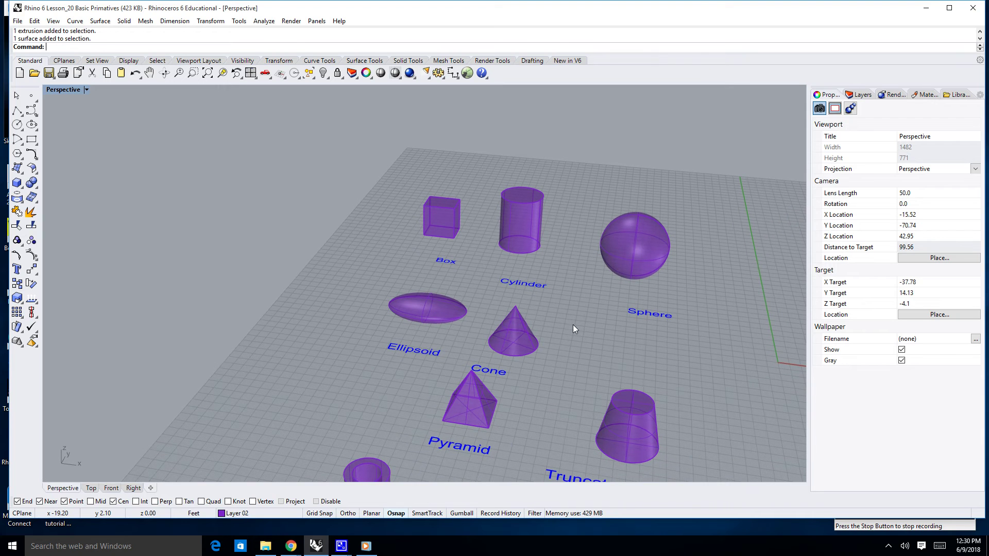
pyautogui.click(123, 20)
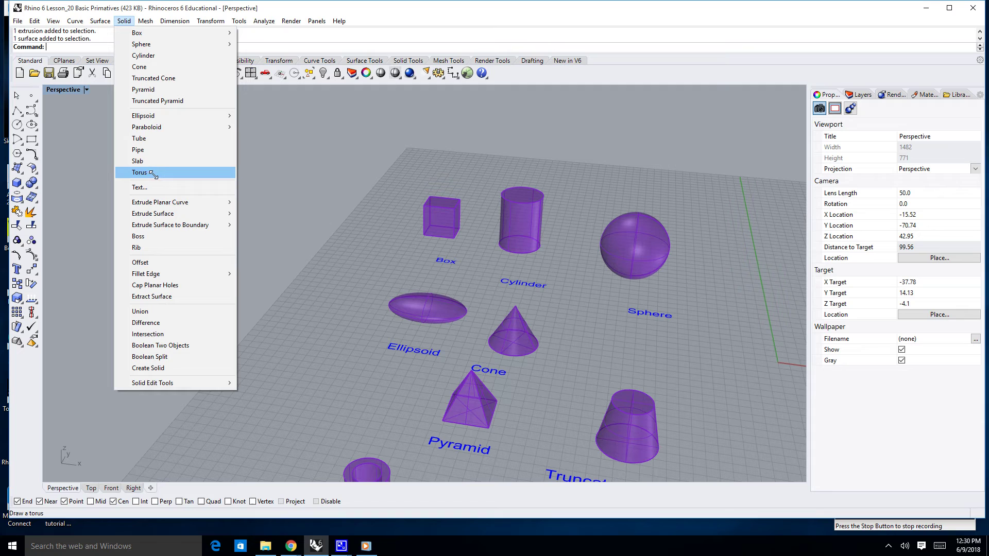
# Dismiss the Solid menu, draw a trial box left of the grid with Box, then delete it
pyautogui.click(258, 157)
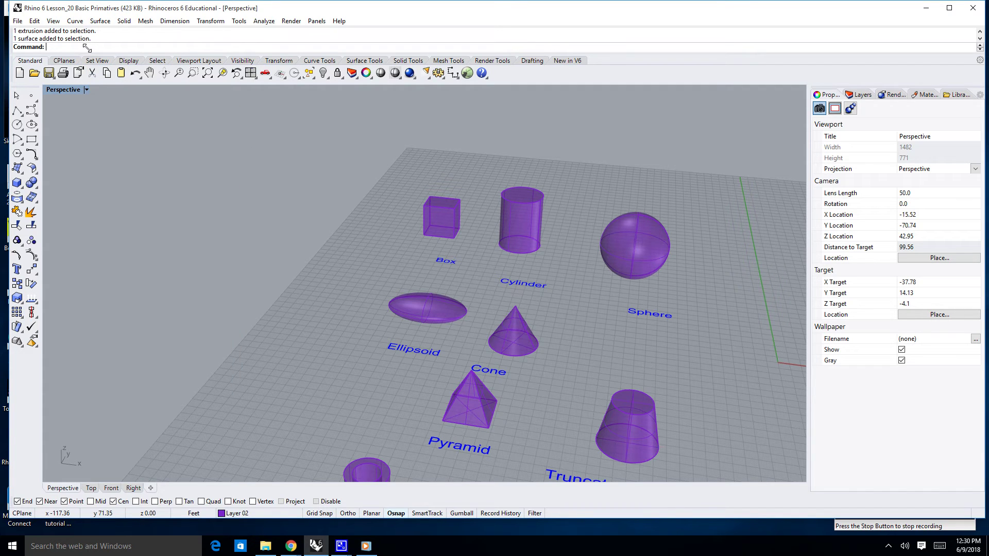
pyautogui.write('Box')
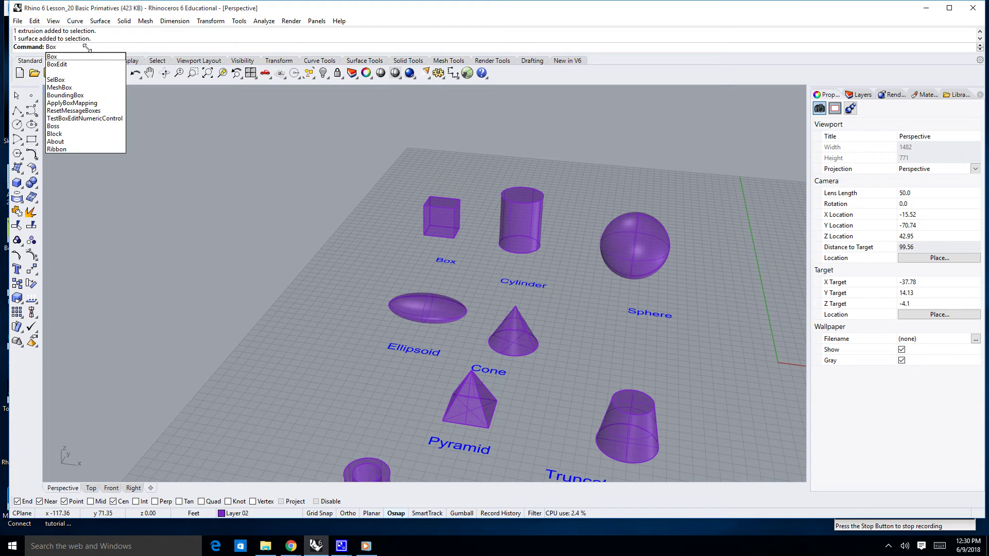
pyautogui.press('Return')
pyautogui.click(125, 265)
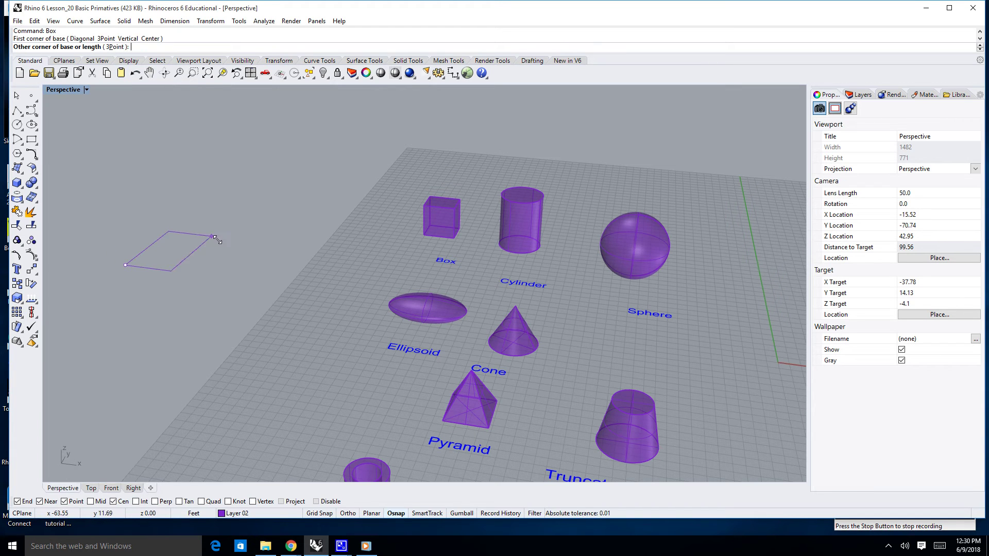
pyautogui.click(221, 238)
pyautogui.click(227, 233)
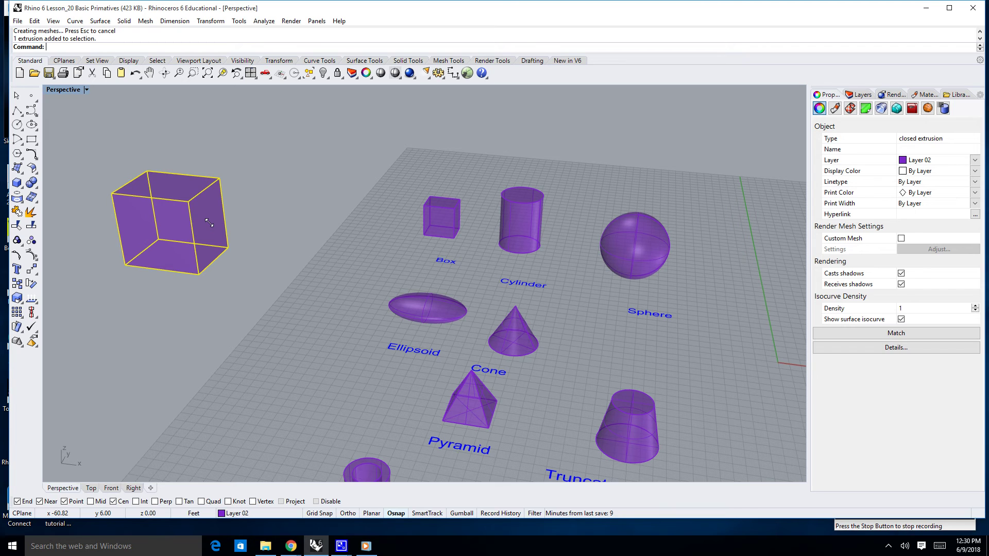
pyautogui.press('Delete')
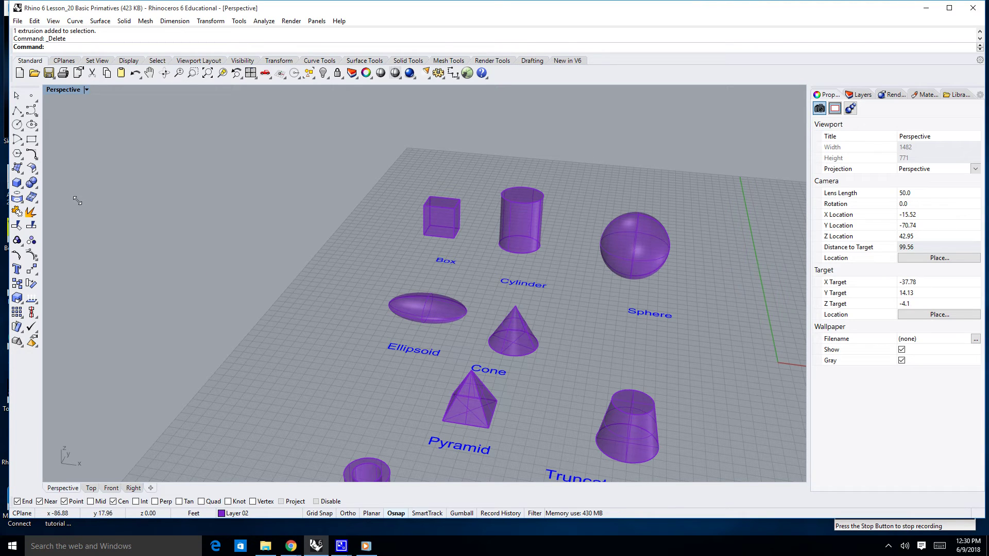
# Tear off the Solid Creation flyout and float it over the Perspective view
pyautogui.click(18, 184)
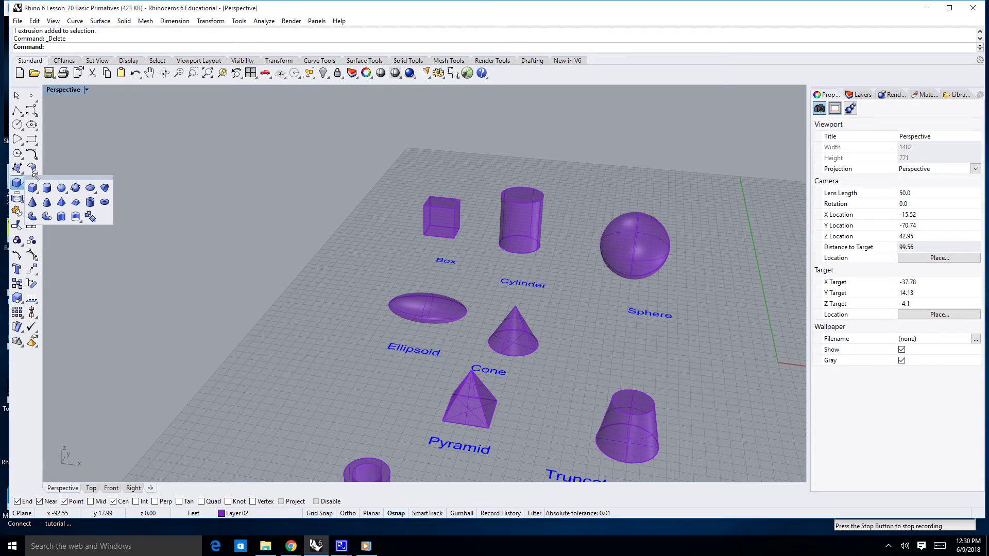
pyautogui.moveTo(36, 177); pyautogui.dragTo(40, 187)
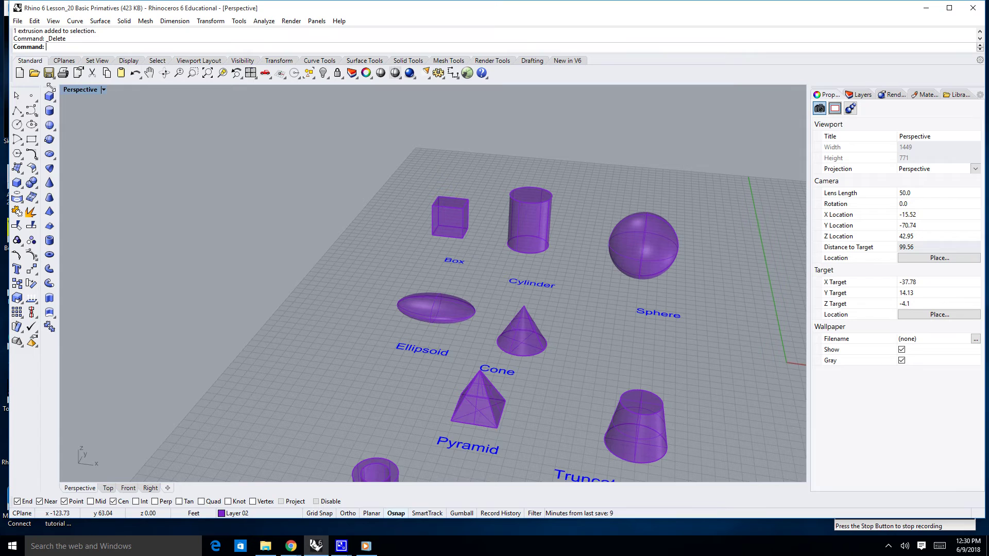
pyautogui.moveTo(51, 87); pyautogui.dragTo(221, 166)
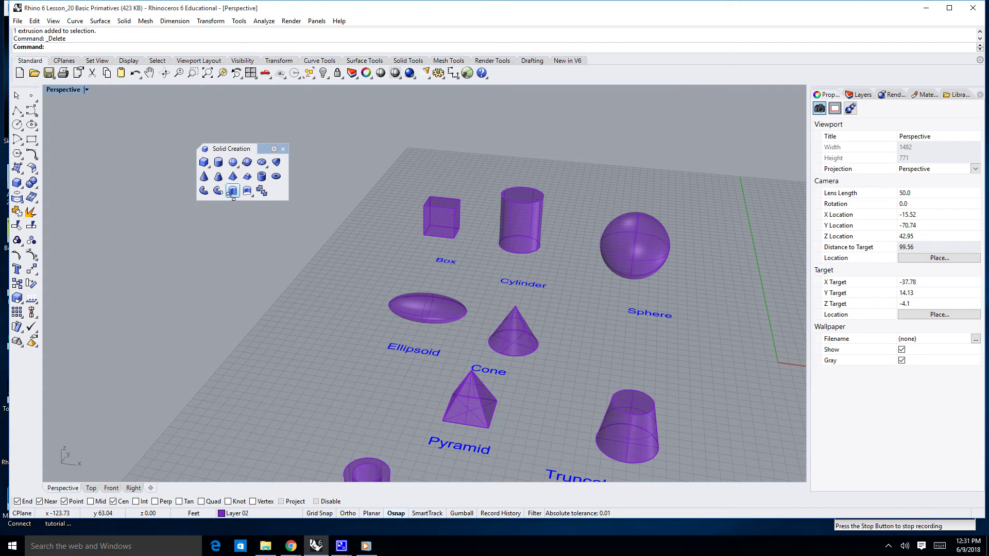
# Reframe the primitives and start Box: Corner to Corner, Height from the floating set
pyautogui.scroll(-4, 404, 275)
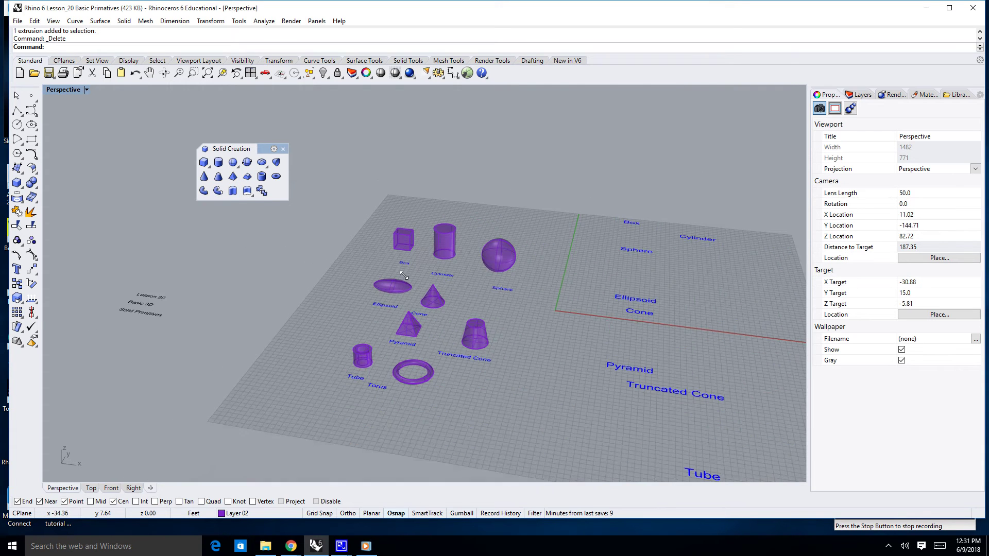
pyautogui.keyDown('shift'); pyautogui.moveTo(438, 292); pyautogui.dragTo(374, 311, button='right'); pyautogui.keyUp('shift')
pyautogui.scroll(10, 472, 268)
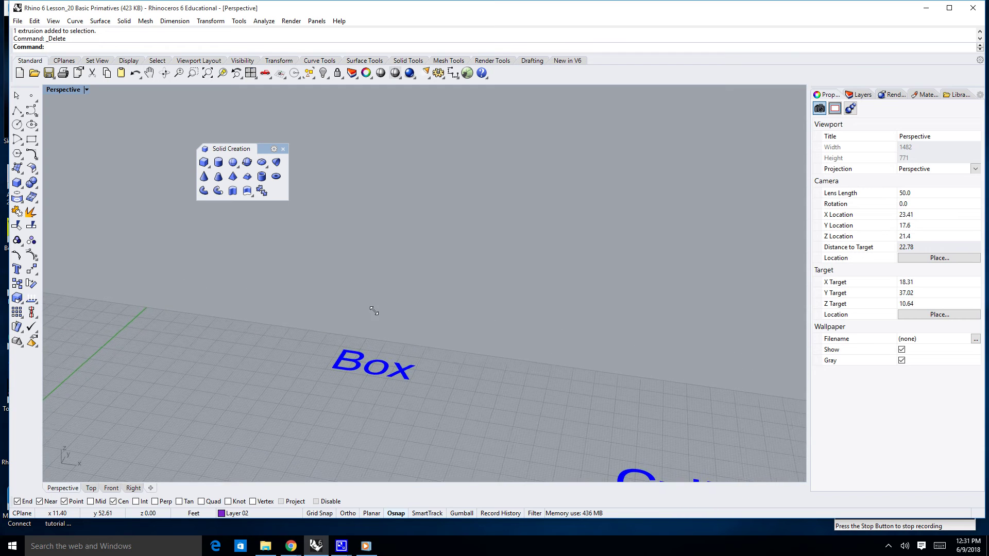
pyautogui.scroll(2, 384, 311)
pyautogui.scroll(1, 410, 300)
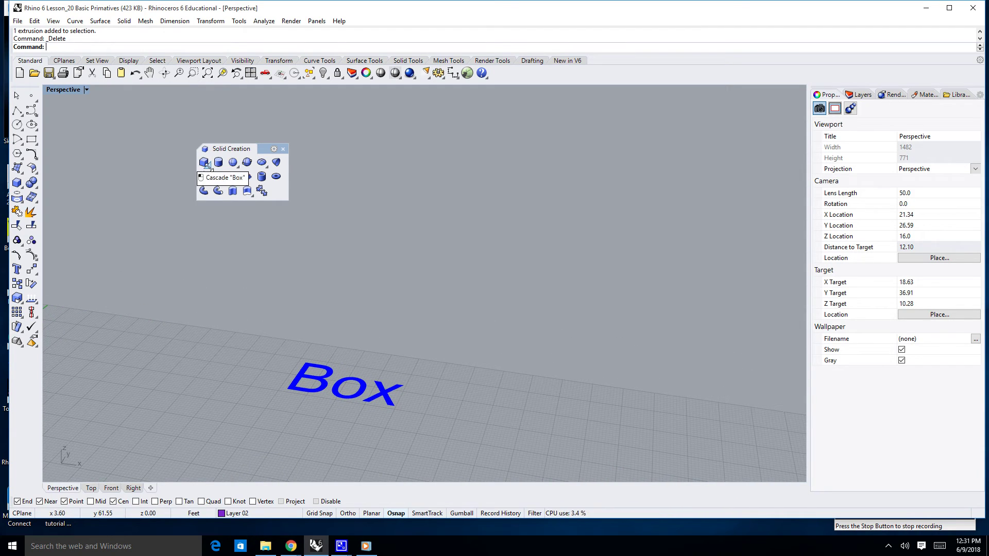
pyautogui.click(205, 163)
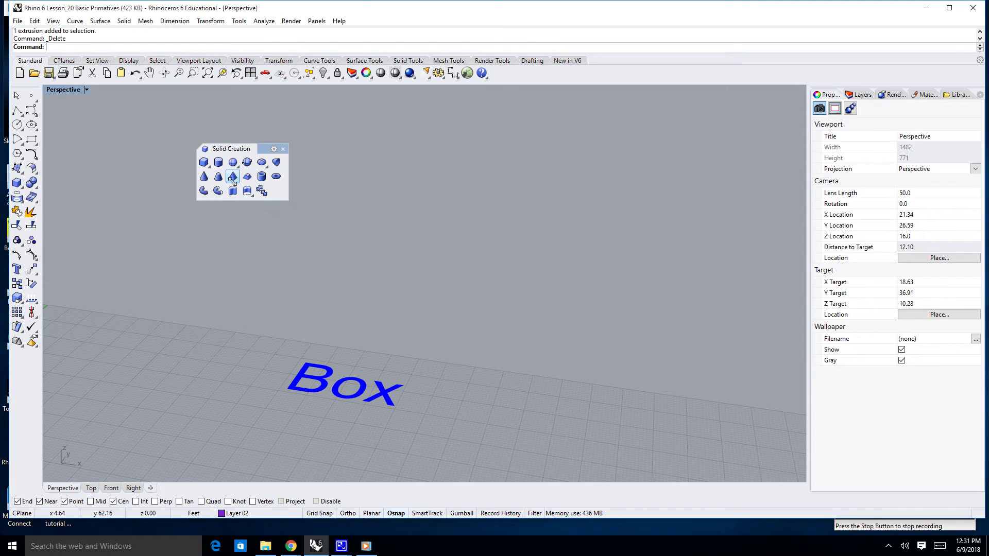
pyautogui.click(204, 162)
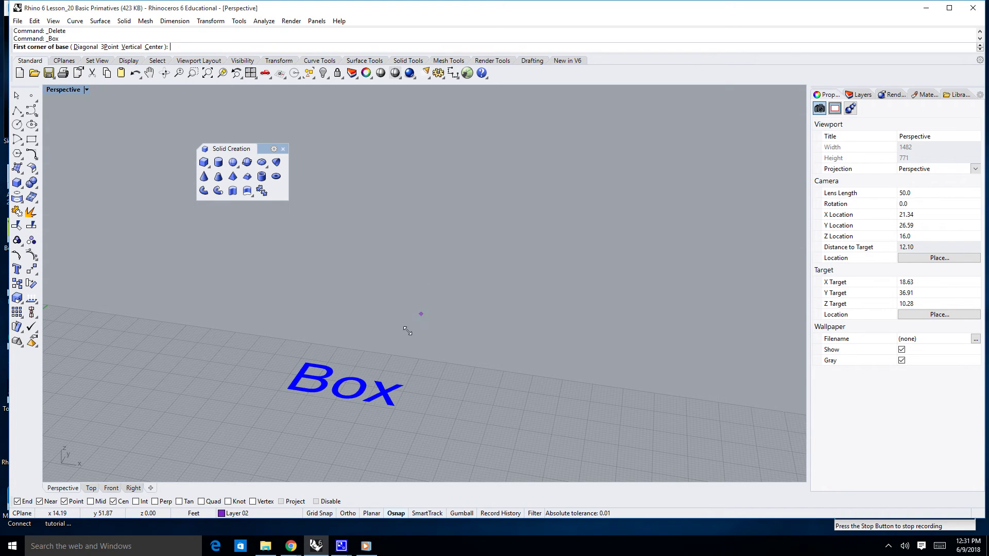
# Draw a box near the Box label with a height of 99 ft
pyautogui.click(358, 330)
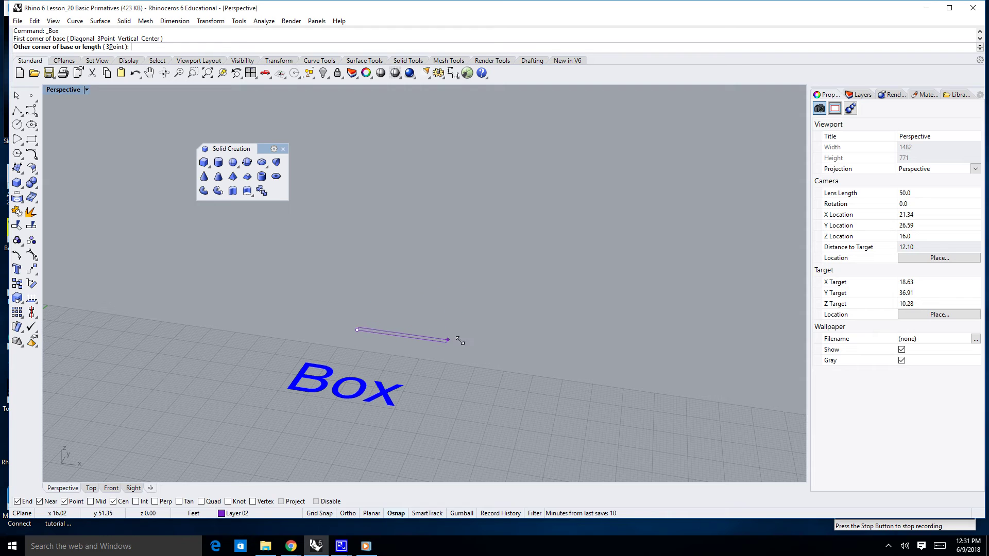
pyautogui.click(435, 305)
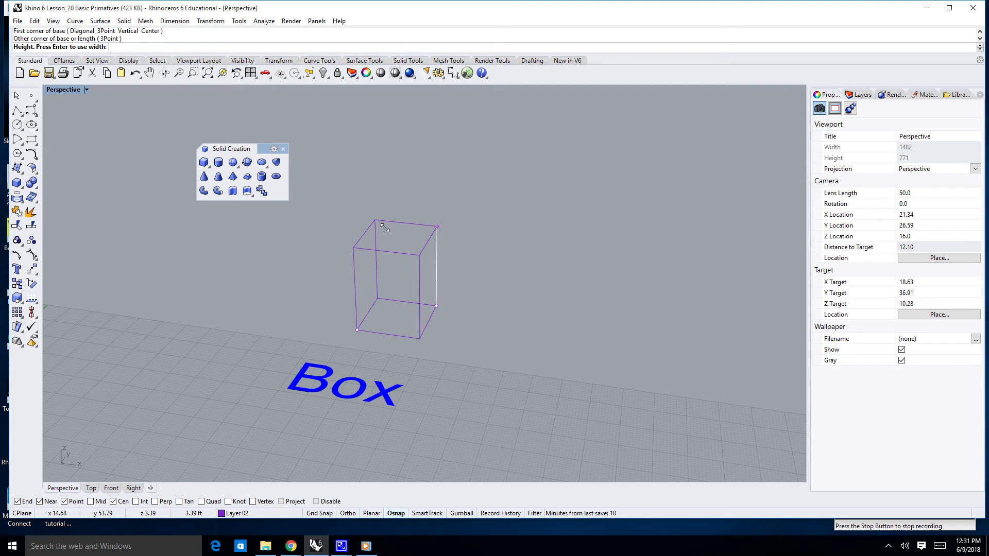
pyautogui.write('99')
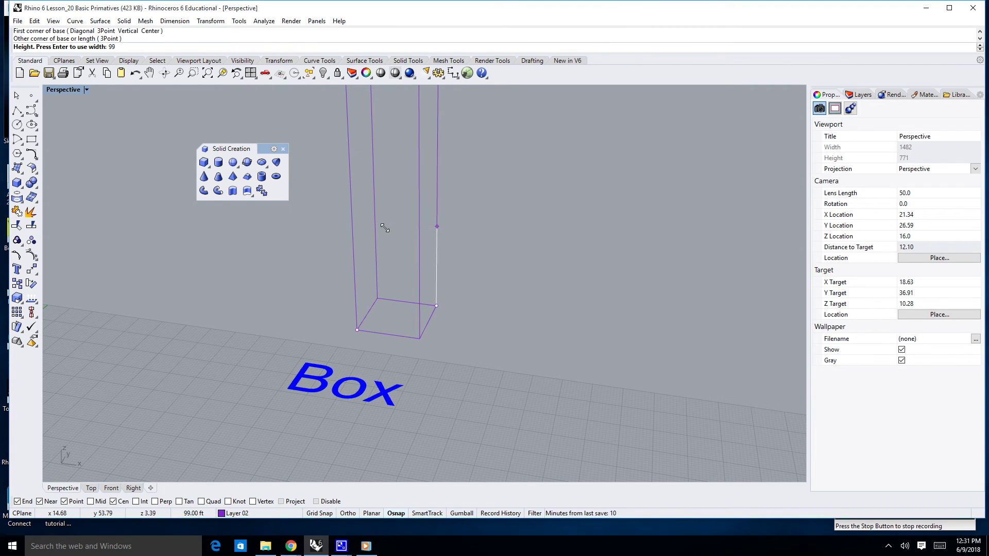
pyautogui.press('Return')
# Zoom out, select the 99 ft tall box and delete it
pyautogui.scroll(-8, 394, 237)
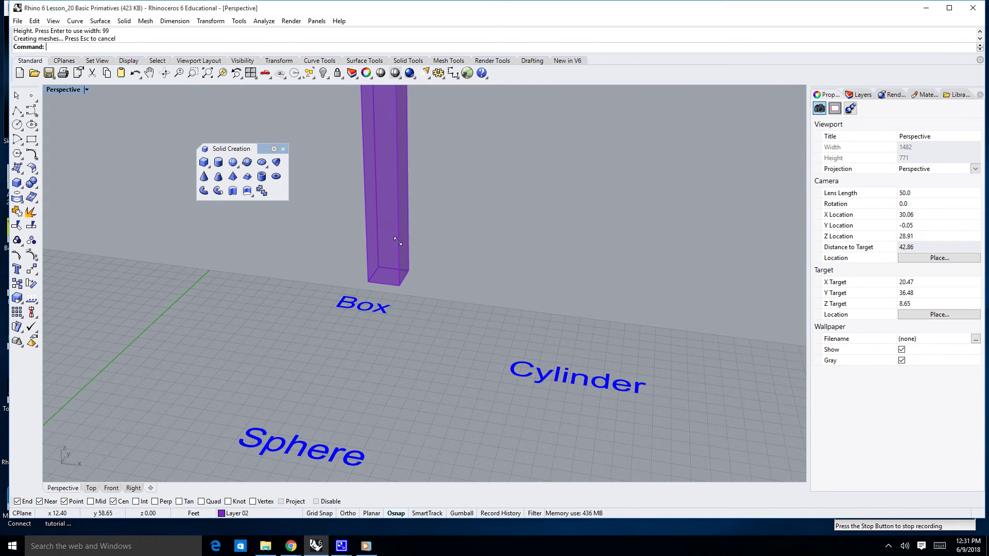
pyautogui.scroll(-5, 398, 241)
pyautogui.scroll(4, 402, 213)
pyautogui.click(398, 201)
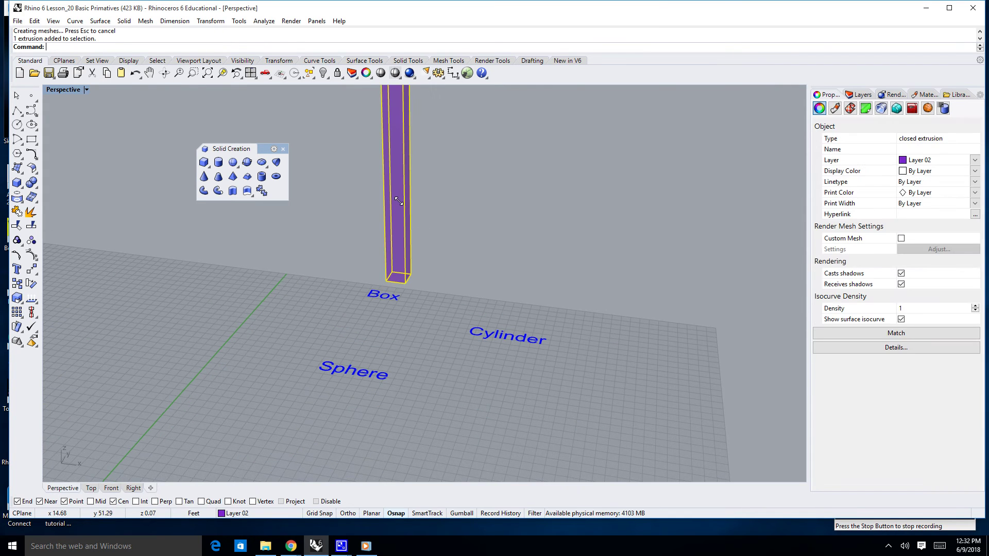
pyautogui.press('Delete')
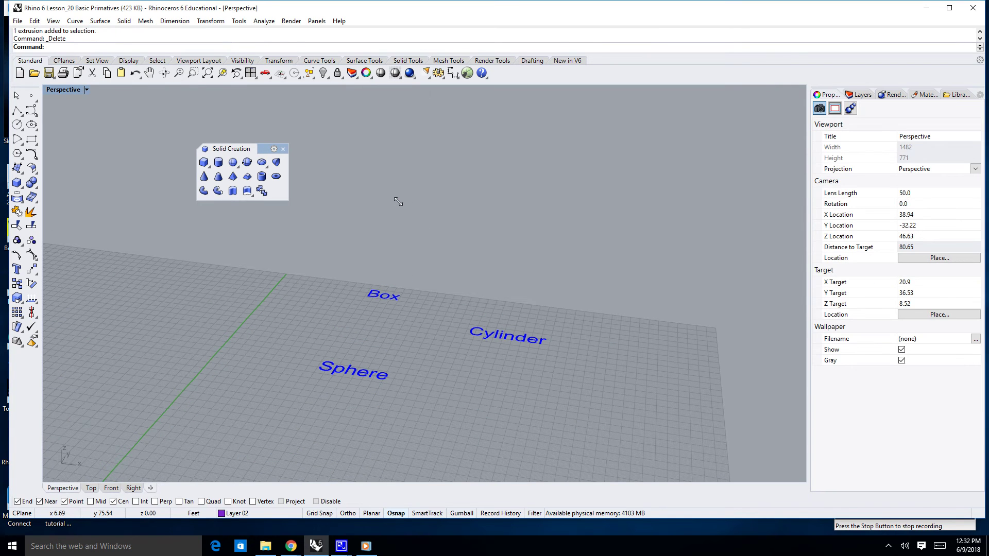
# Draw a short corner-to-corner box just behind the Box label
pyautogui.click(204, 162)
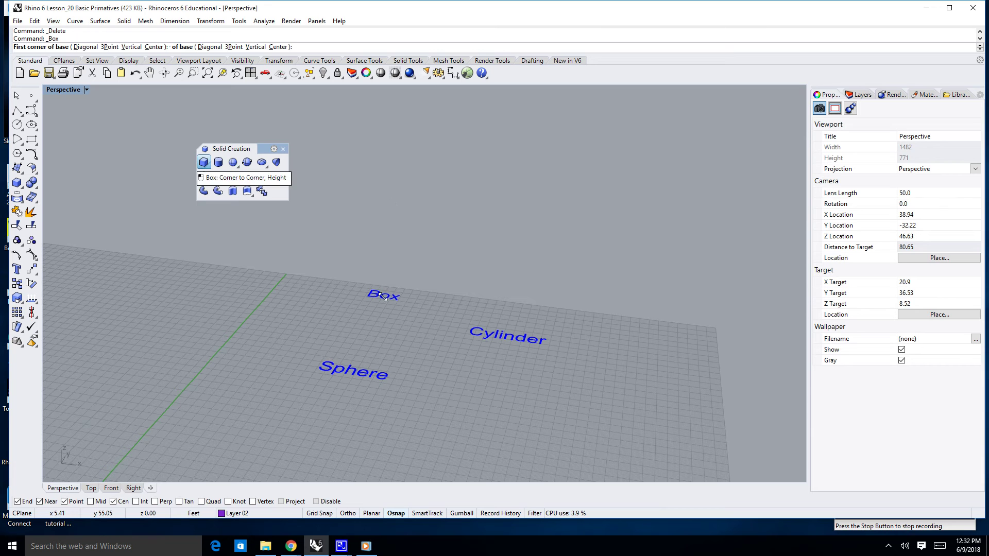
pyautogui.scroll(5, 384, 298)
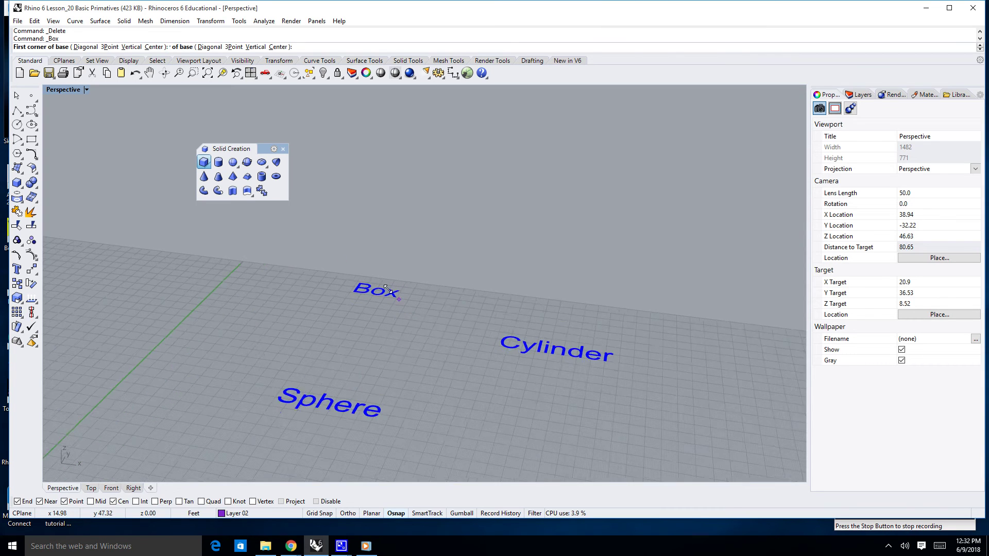
pyautogui.click(363, 252)
pyautogui.click(456, 234)
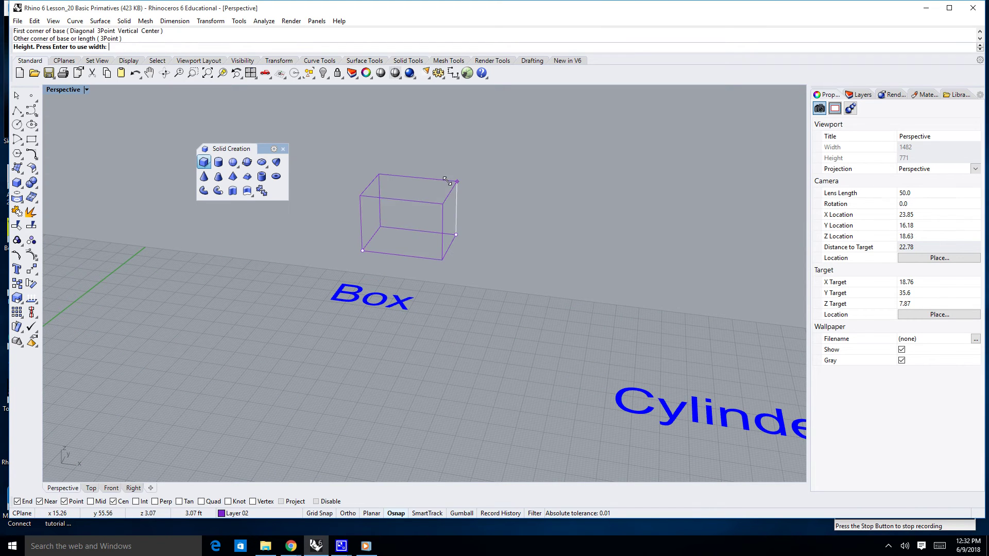
pyautogui.click(447, 183)
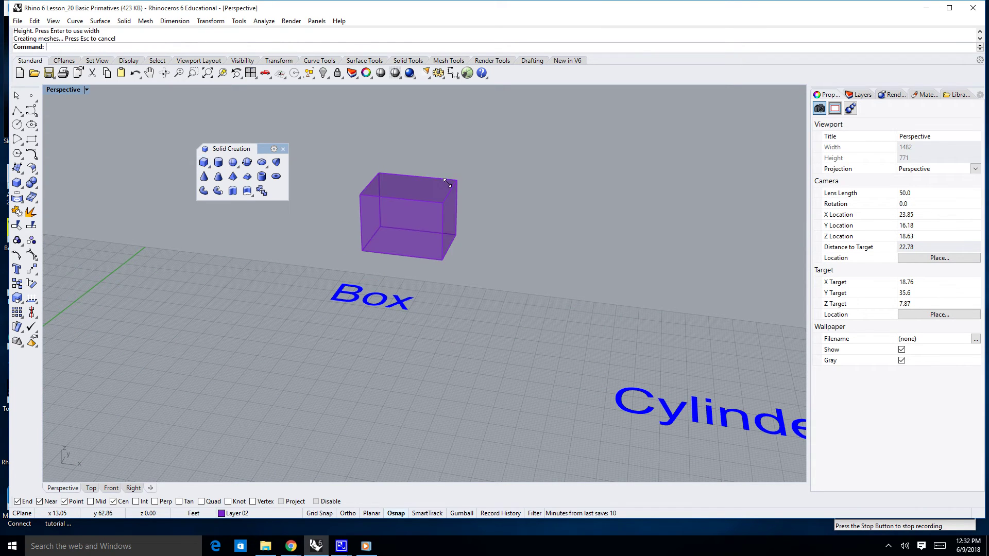
# Show the Layers panel, pick Layer 03, and orbit around the new box
pyautogui.click(862, 93)
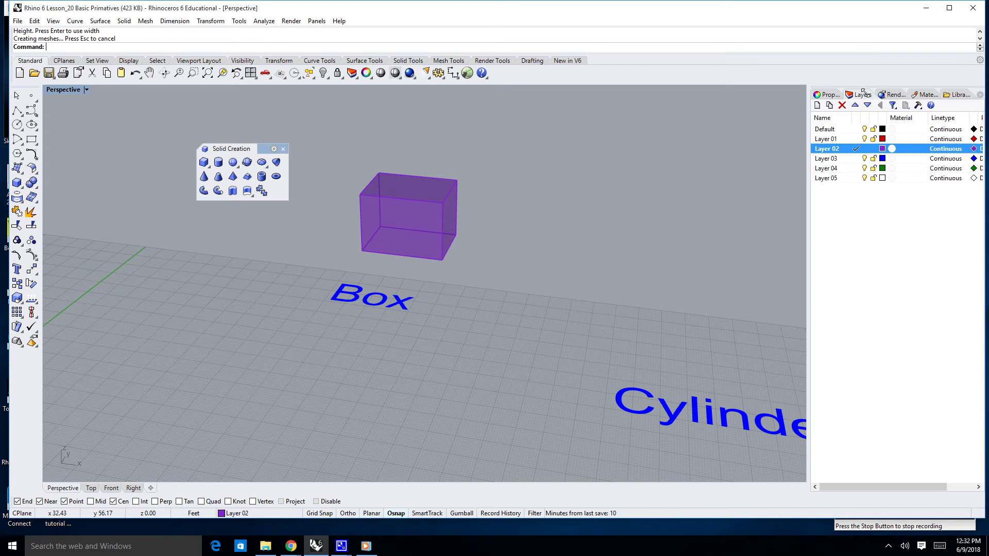
pyautogui.click(859, 158)
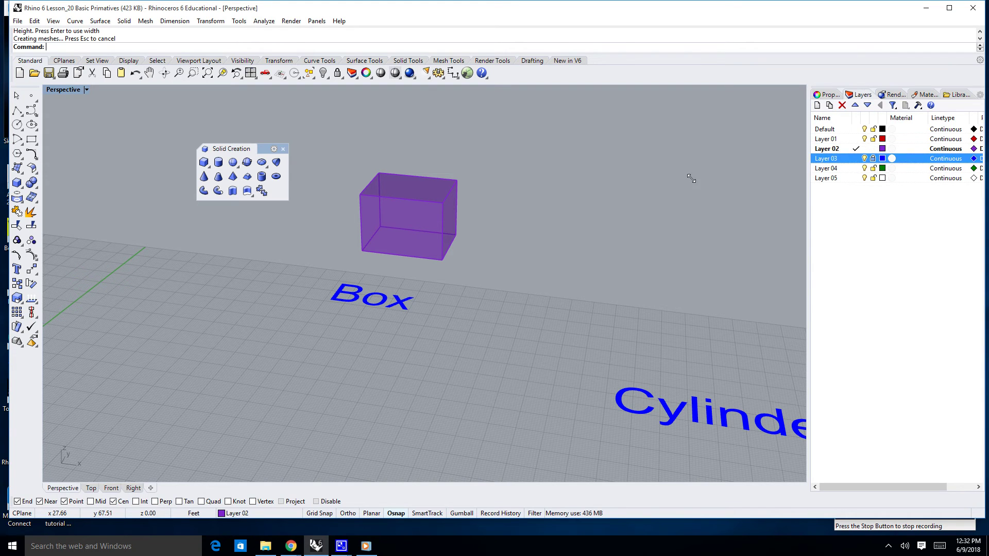
pyautogui.moveTo(641, 175); pyautogui.dragTo(542, 175, button='right')
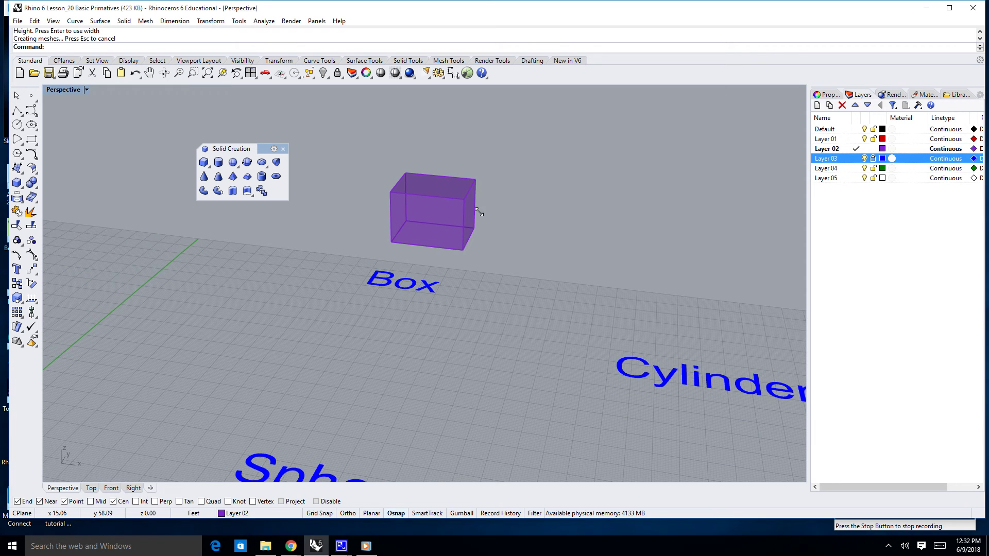
pyautogui.moveTo(515, 216); pyautogui.dragTo(754, 120, button='right')
pyautogui.click(828, 95)
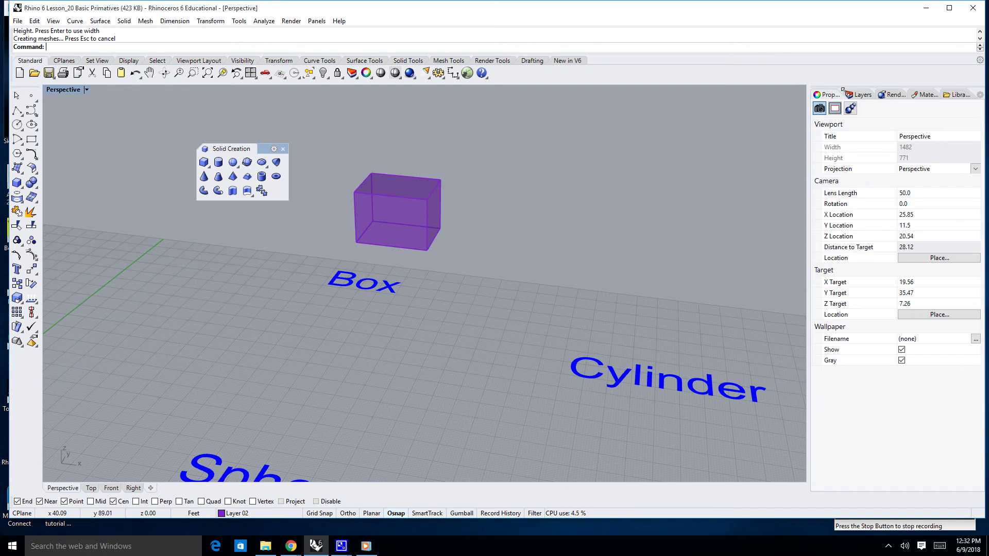
pyautogui.click(859, 95)
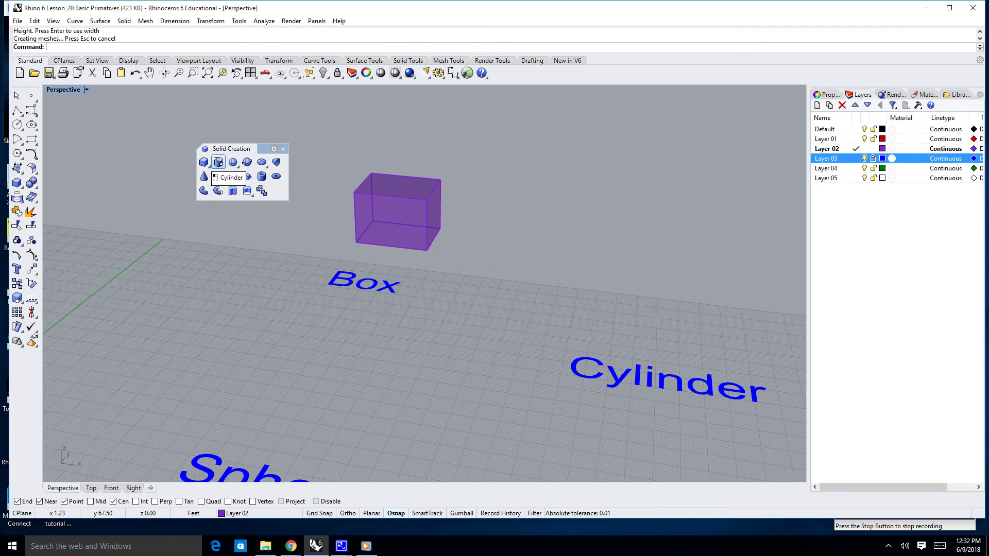
# Cancel a wrongly snapped cylinder and disable all object snaps
pyautogui.click(218, 163)
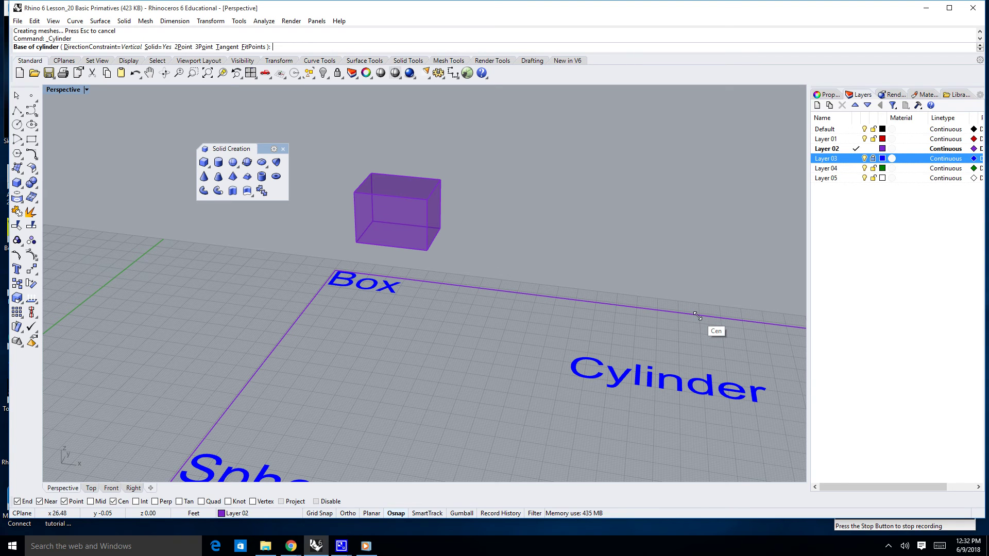
pyautogui.click(698, 316)
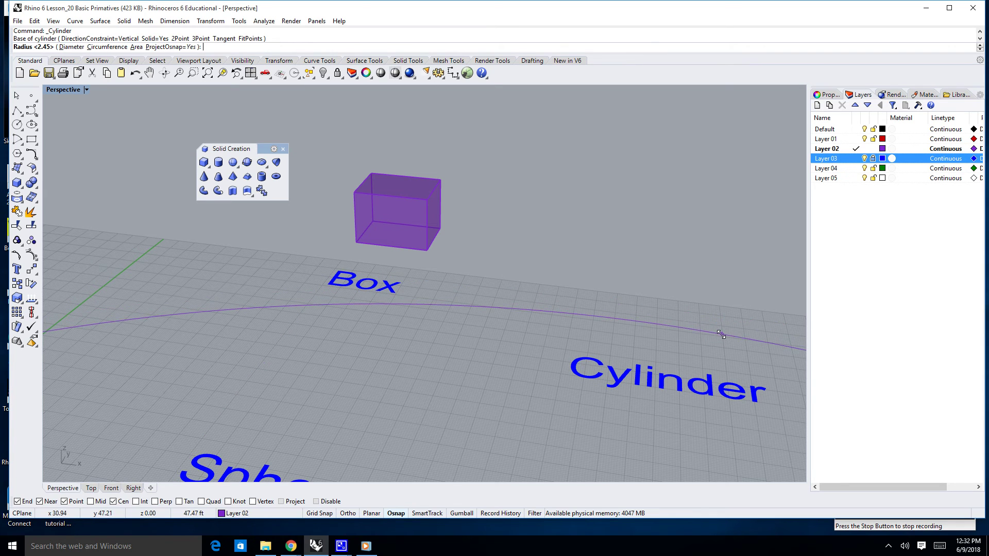
pyautogui.press('Escape')
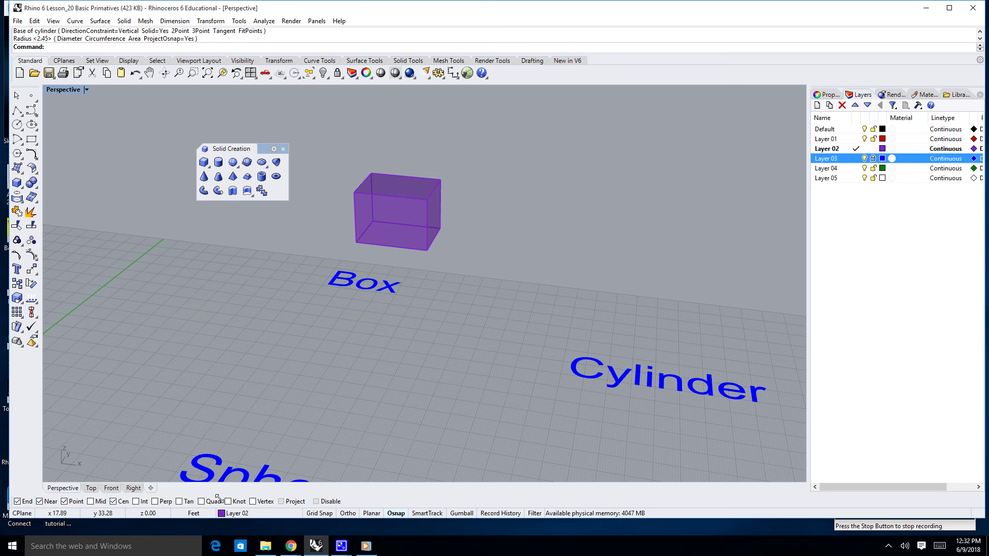
pyautogui.click(317, 501)
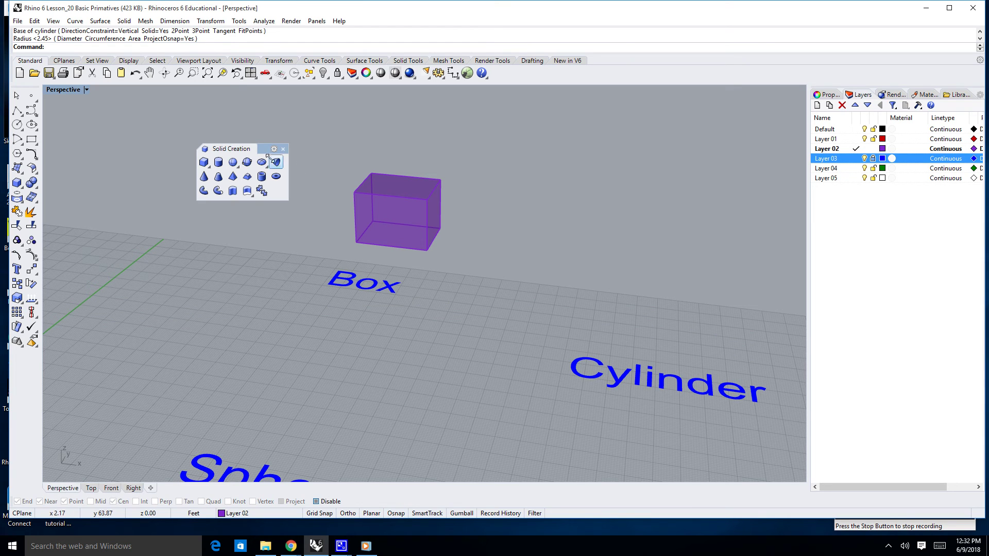
# Draw a cylinder behind the Cylinder label by picking base centre, radius and height
pyautogui.click(219, 162)
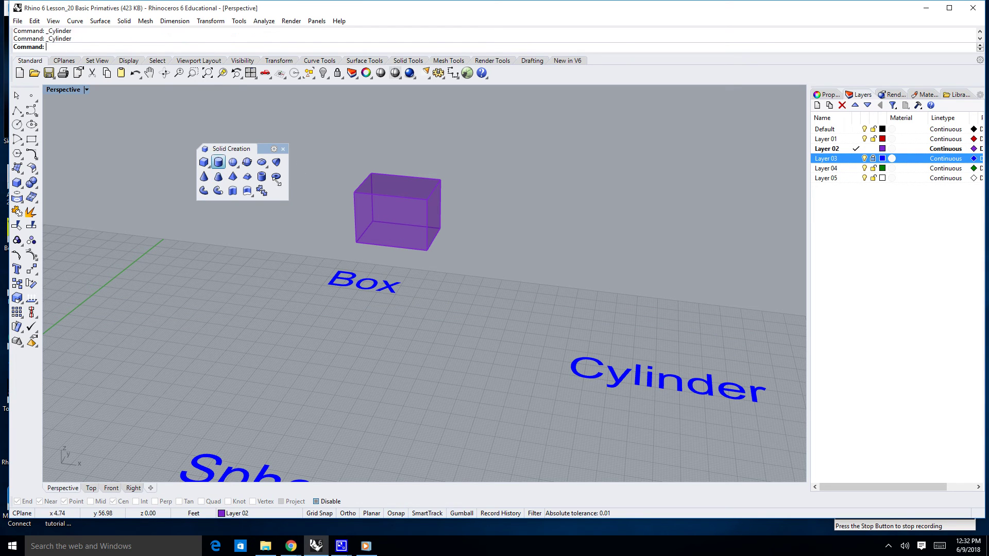
pyautogui.click(671, 319)
pyautogui.click(711, 335)
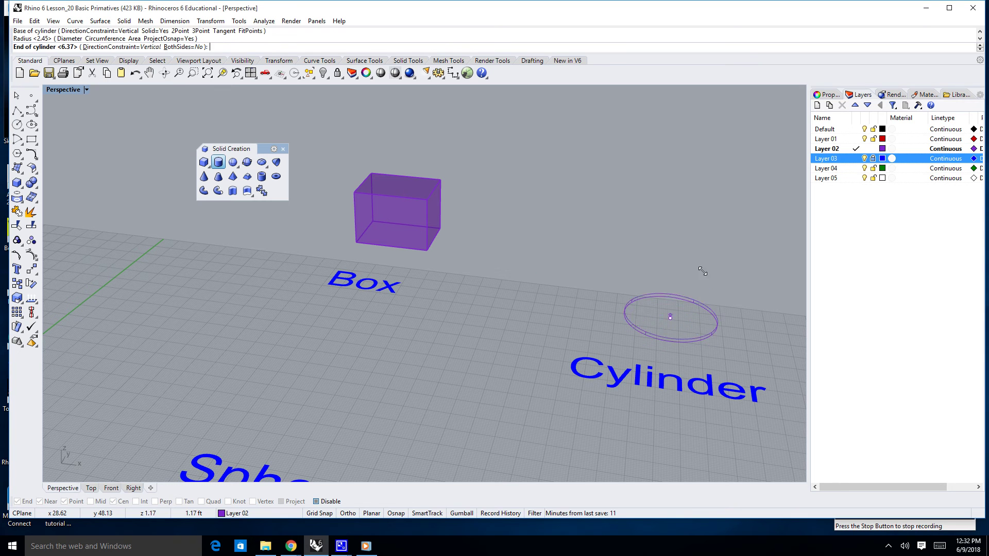
pyautogui.click(637, 269)
pyautogui.scroll(-5, 635, 269)
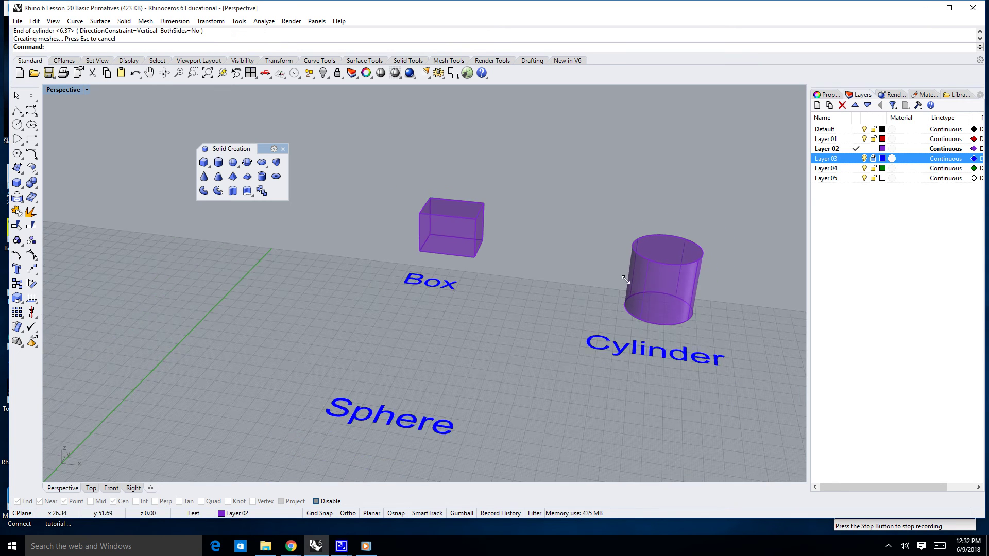
pyautogui.hotkey('ctrl', 'Left')
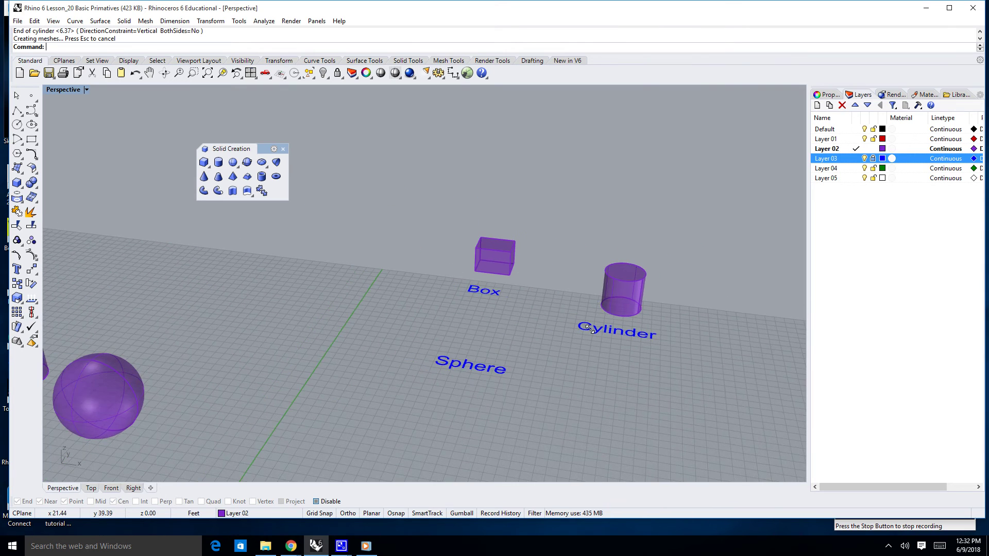
# Create a purple sphere solid centred by the Sphere label, sized with a radius pick
pyautogui.click(233, 162)
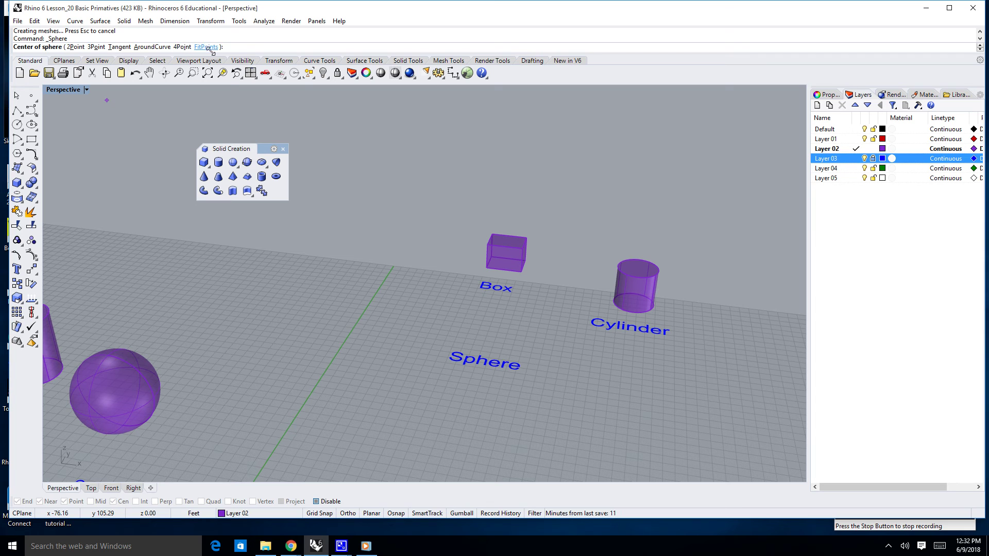
pyautogui.click(494, 325)
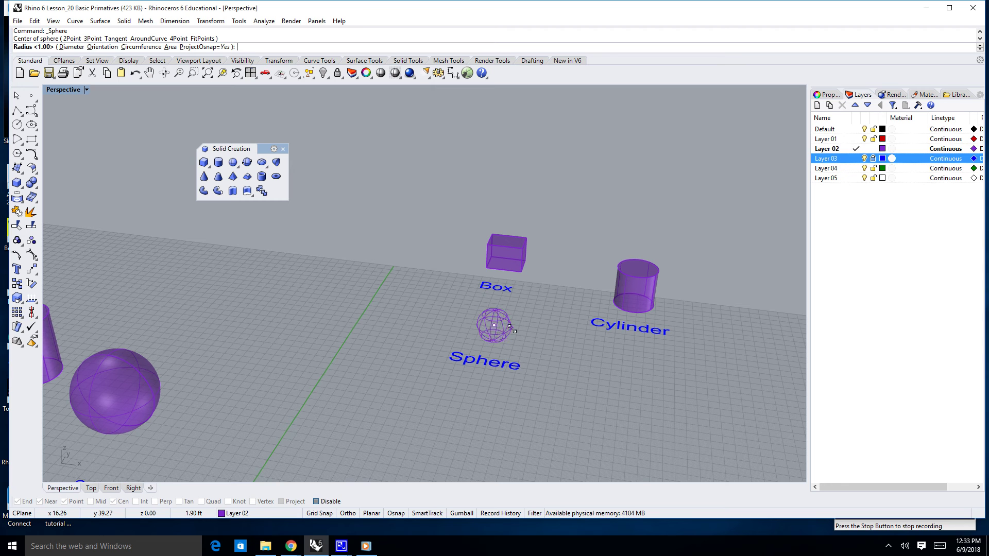
pyautogui.click(521, 329)
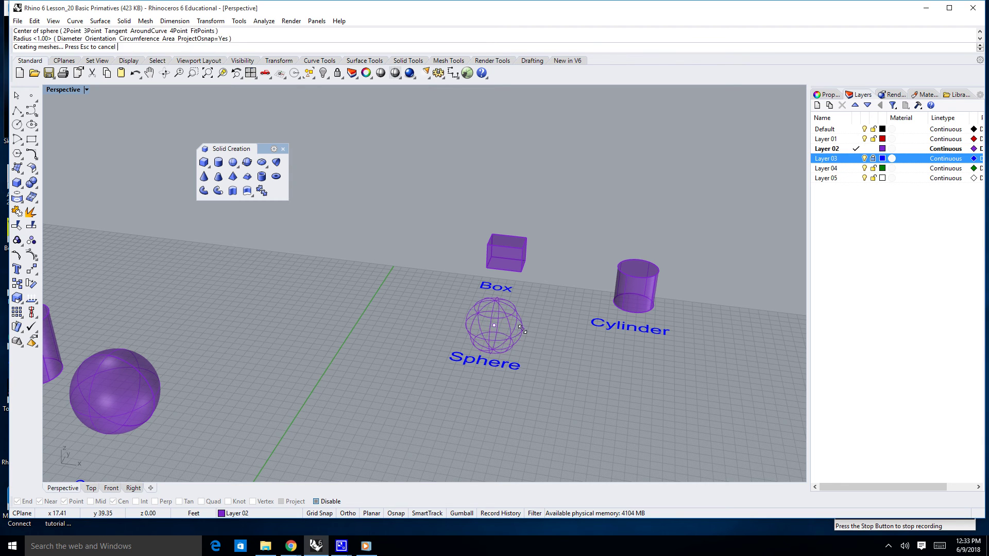
pyautogui.moveTo(522, 329)
pyautogui.mouseDown(button='right')
pyautogui.moveTo(442, 270)
pyautogui.moveTo(400, 276)
pyautogui.moveTo(446, 278)
pyautogui.moveTo(504, 323)
pyautogui.mouseUp(button='right')
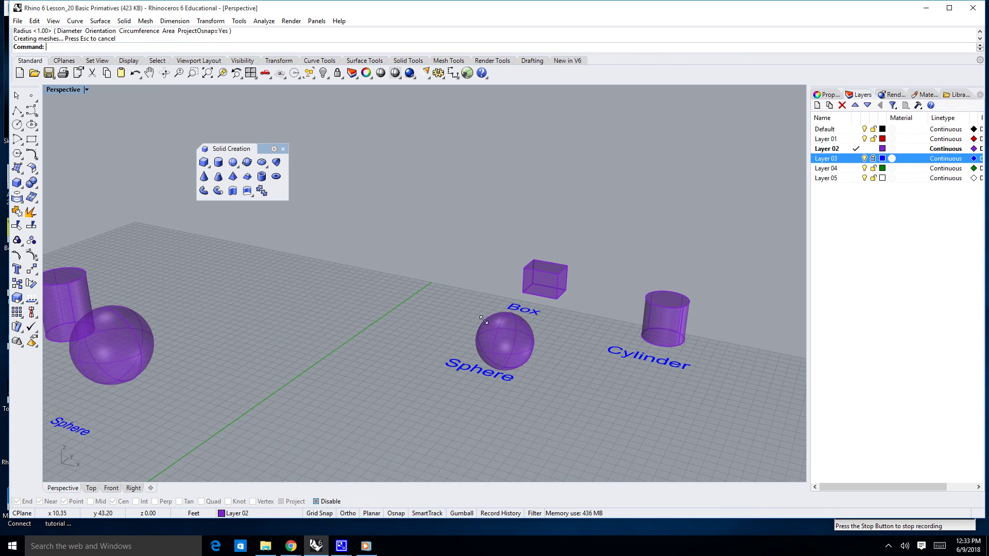
pyautogui.scroll(-5, 483, 320)
# Build an ellipsoid solid centred over the Ellipsoid label from its three axis lengths
pyautogui.moveTo(439, 317); pyautogui.dragTo(223, 203, button='right')
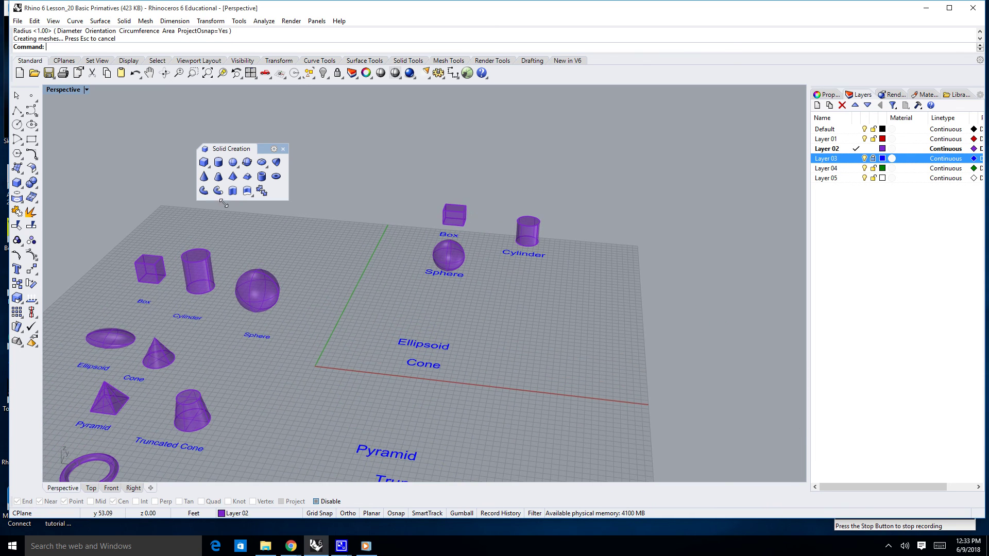
pyautogui.click(261, 161)
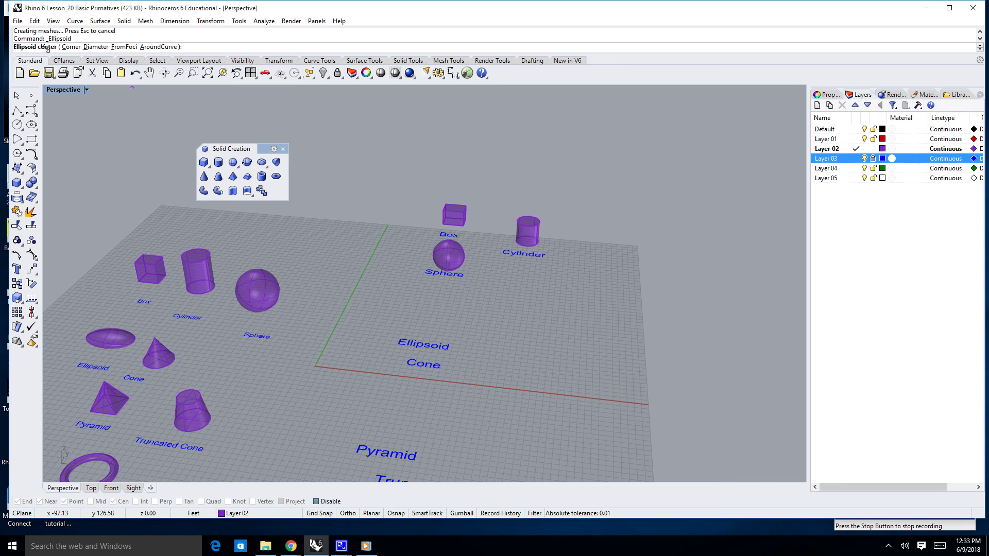
pyautogui.click(436, 315)
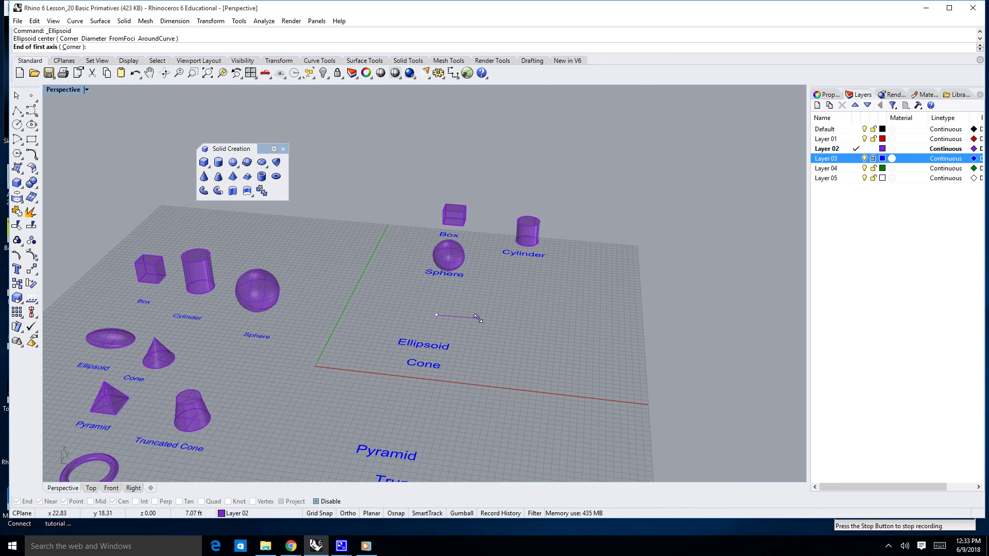
pyautogui.click(478, 317)
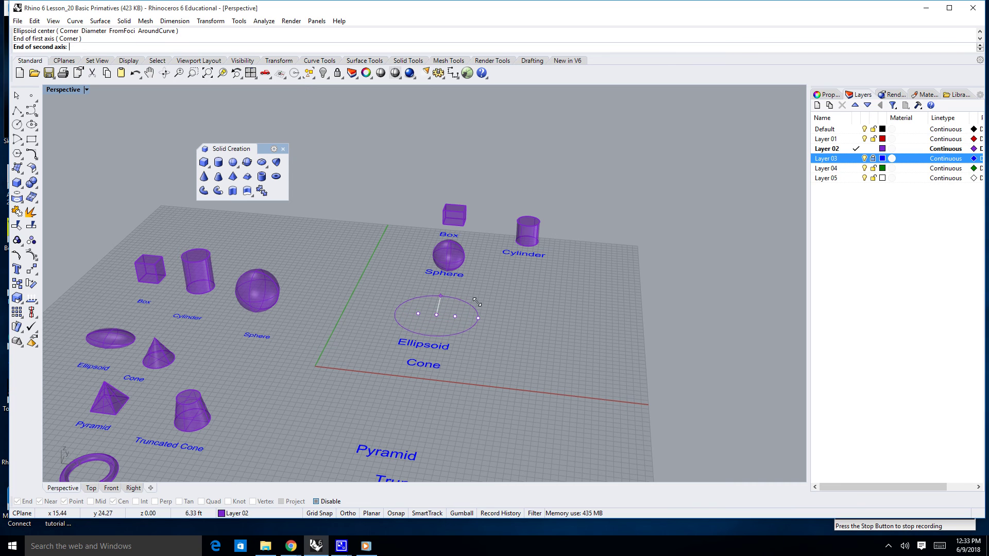
pyautogui.click(475, 304)
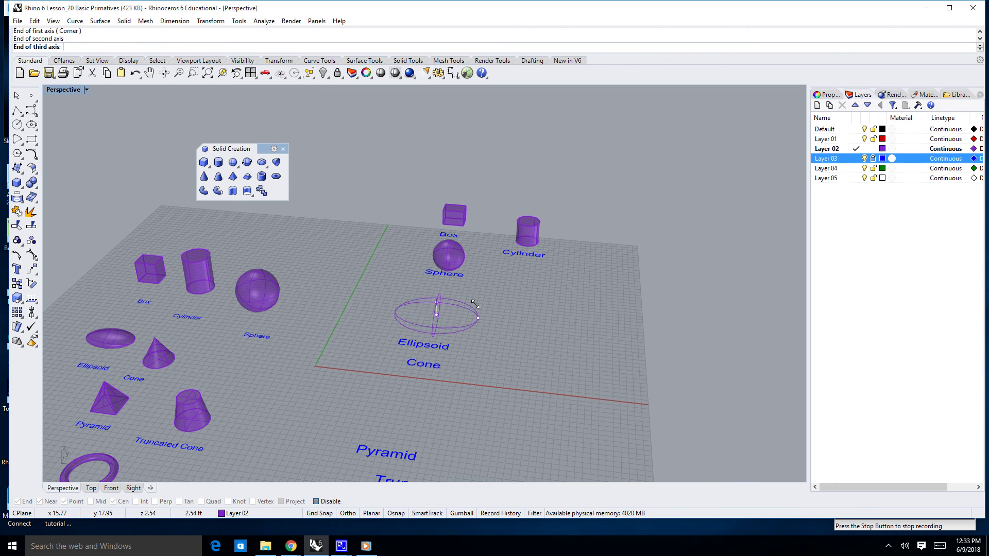
pyautogui.click(486, 337)
pyautogui.scroll(-6, 504, 357)
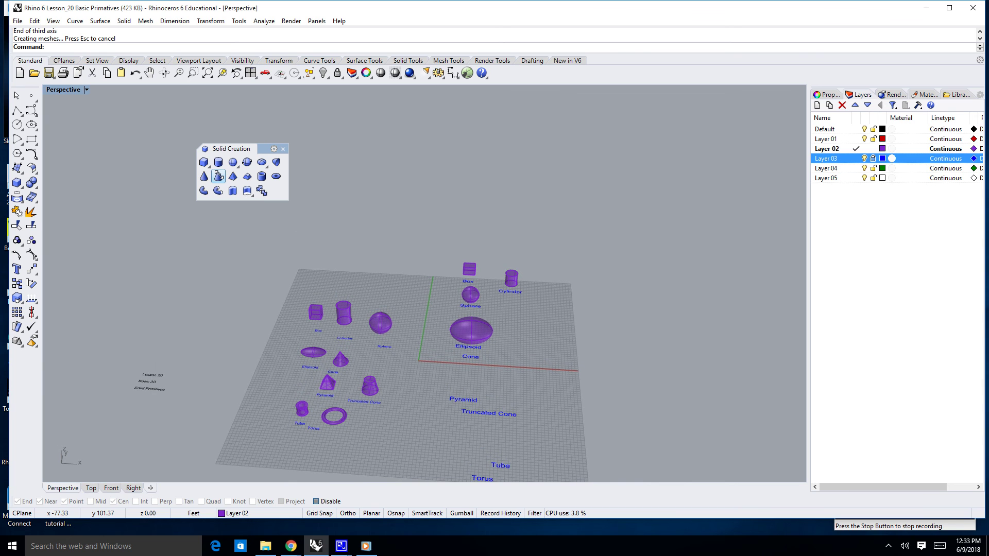
# Draw a tall cone at the Cone label from a base centre, radius and height
pyautogui.click(204, 177)
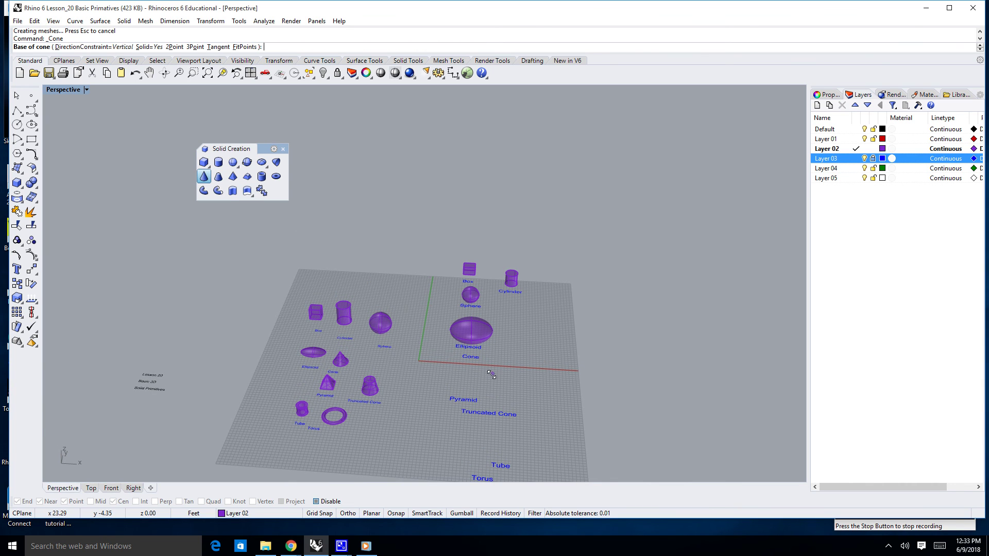
pyautogui.click(487, 375)
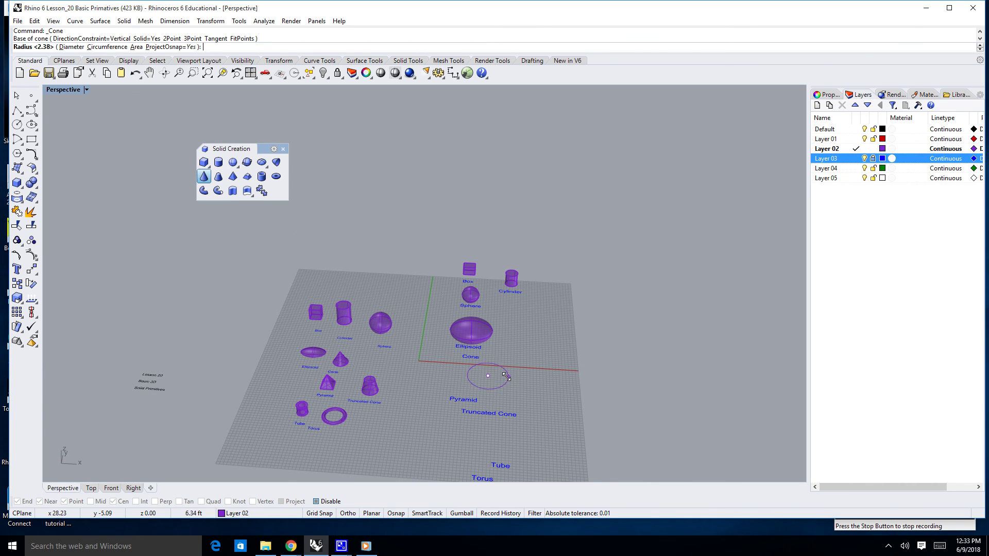
pyautogui.click(505, 376)
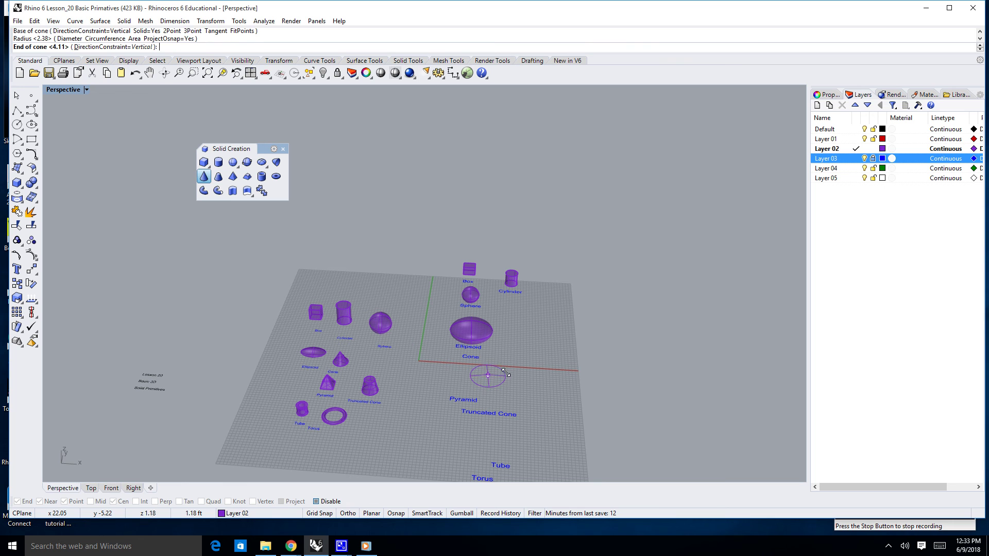
pyautogui.click(490, 340)
pyautogui.scroll(3, 509, 390)
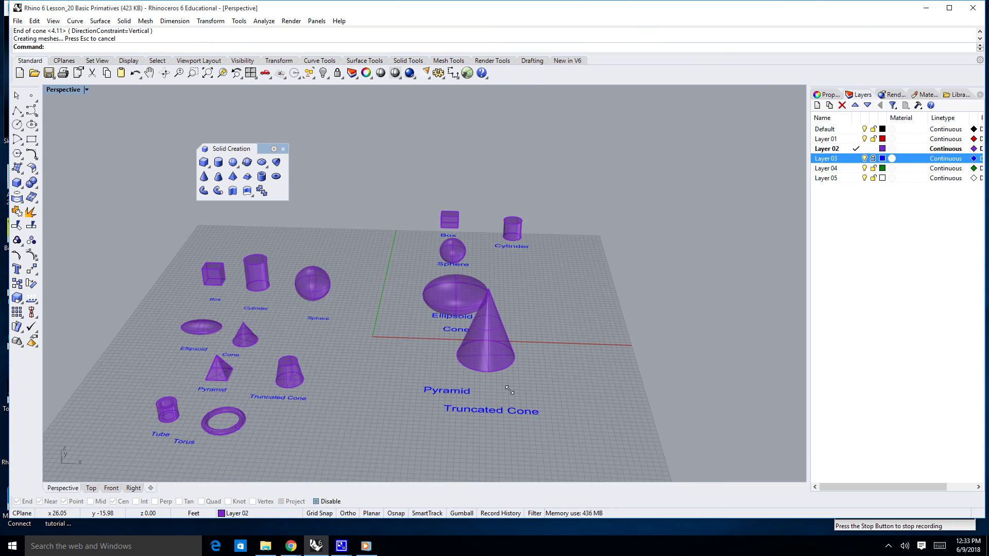
pyautogui.scroll(3, 509, 391)
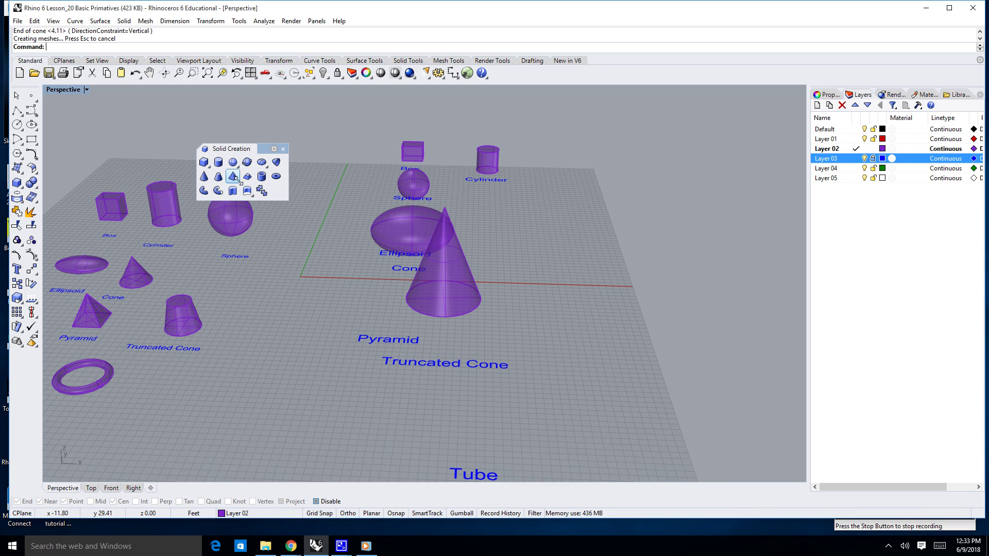
# Add a truncated cone solid from its base centre, base radius, height and top radius
pyautogui.click(218, 176)
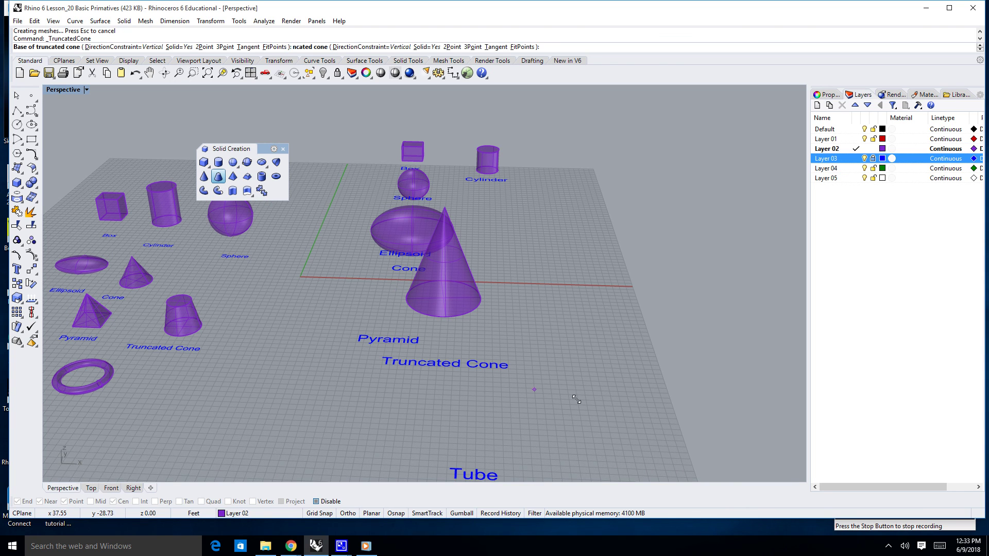
pyautogui.click(592, 399)
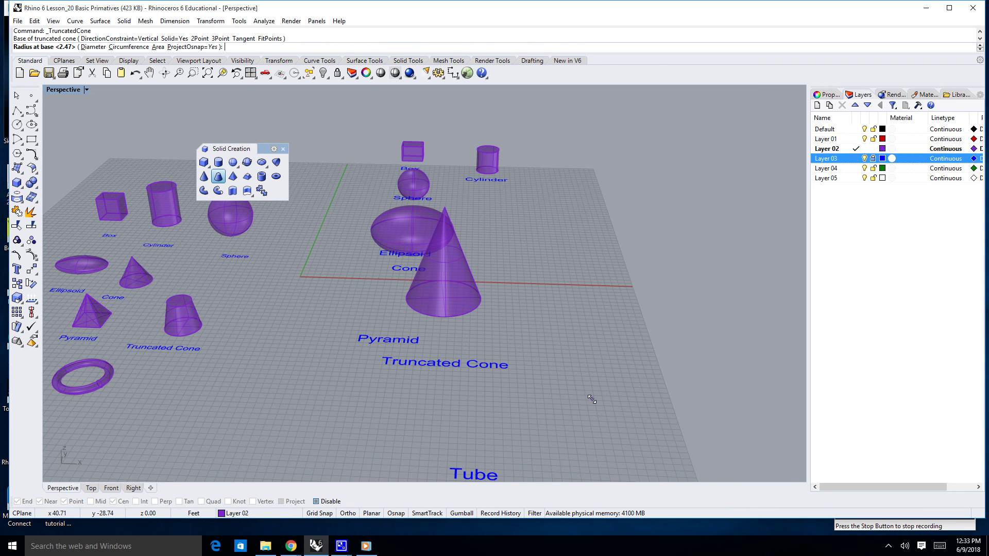
pyautogui.click(627, 402)
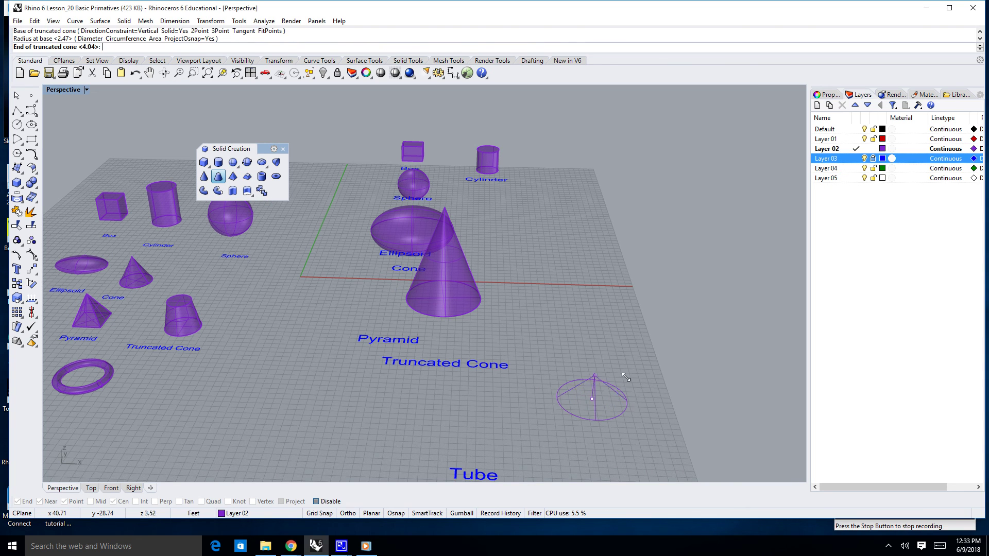
pyautogui.click(619, 349)
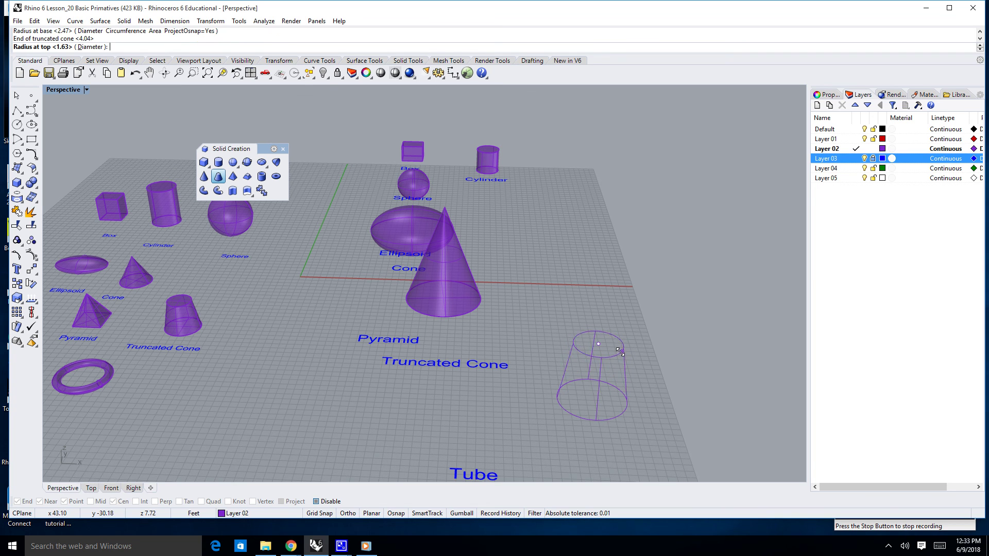
pyautogui.click(615, 352)
pyautogui.scroll(-3, 525, 415)
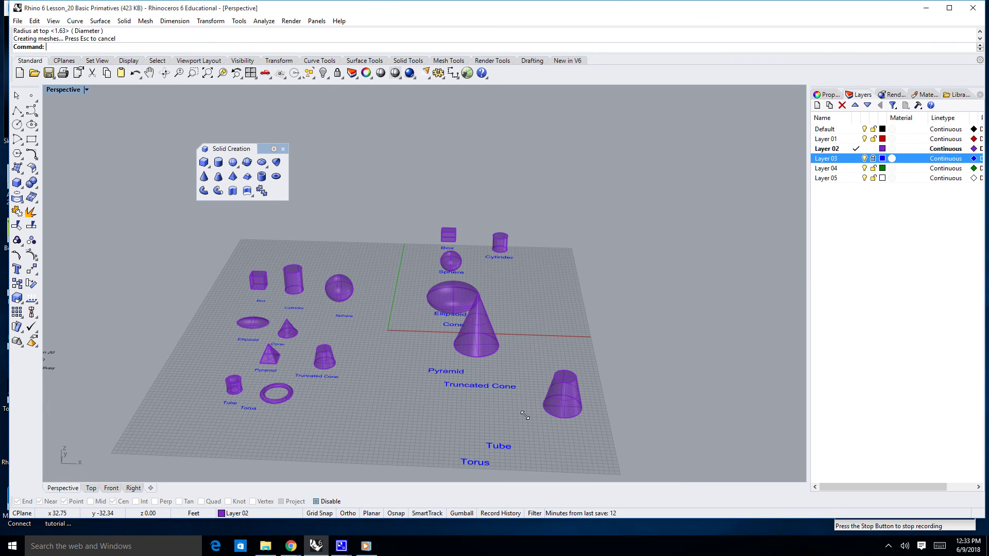
pyautogui.moveTo(525, 415); pyautogui.dragTo(489, 374, button='right')
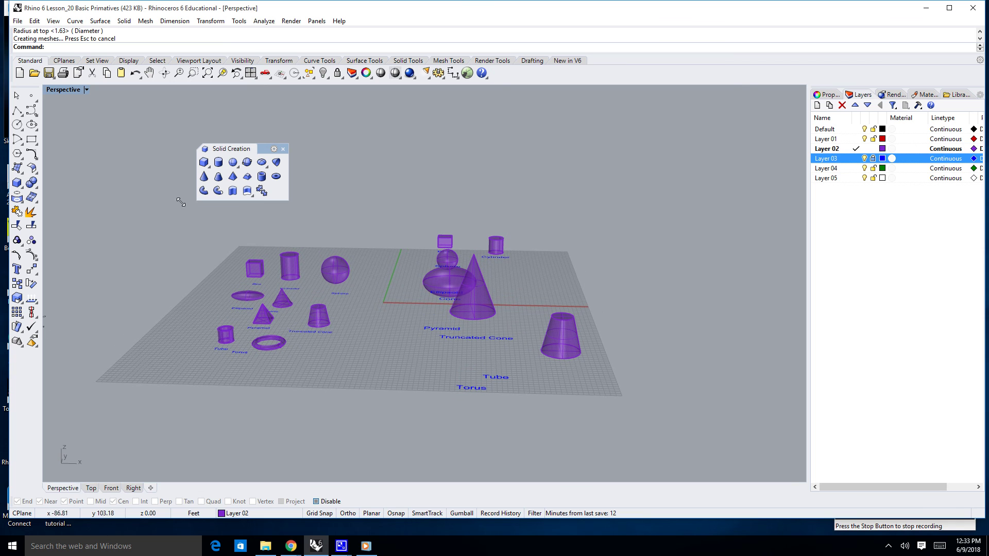
# Create a hollow tube at the Tube label from outer radius, wall thickness and height
pyautogui.click(262, 176)
pyautogui.scroll(5, 461, 360)
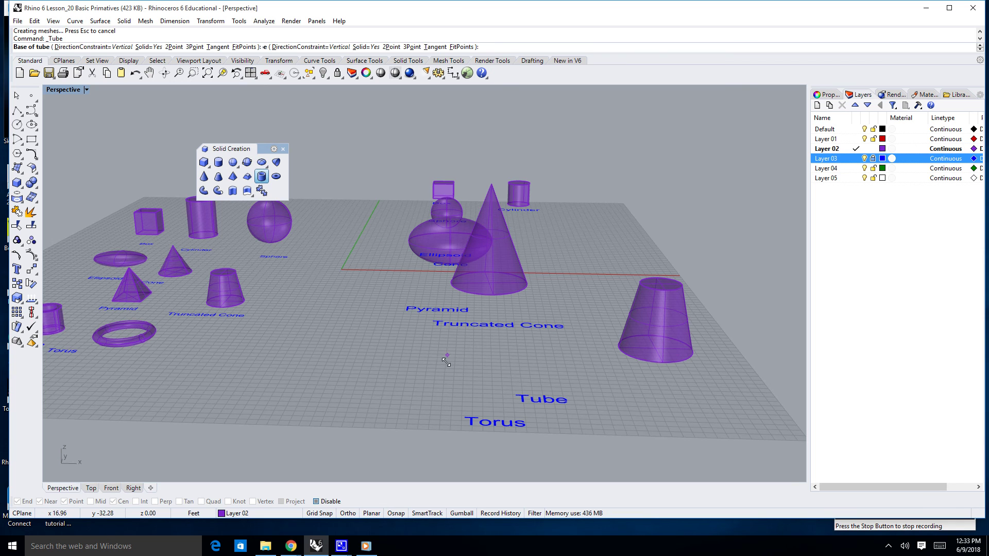
pyautogui.click(453, 379)
pyautogui.click(484, 382)
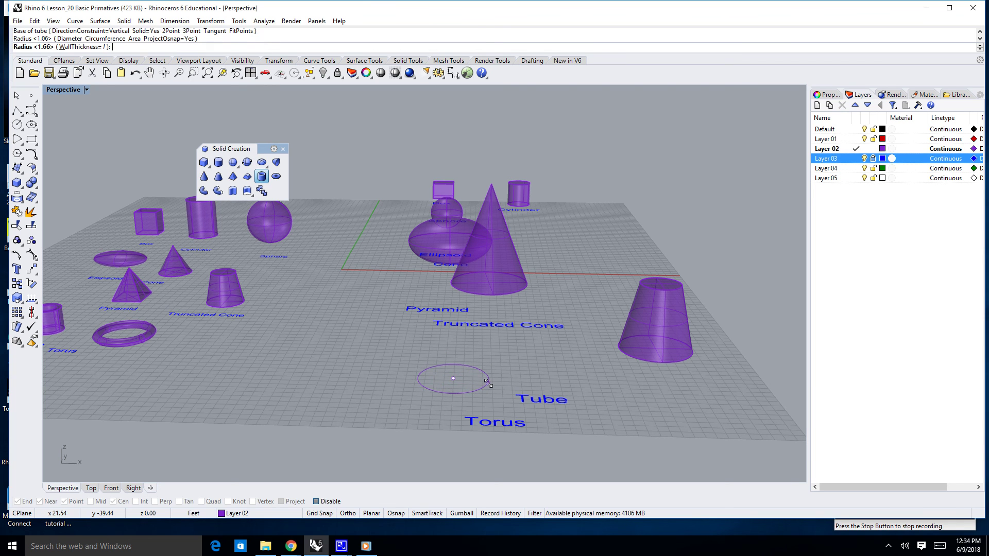
pyautogui.click(481, 383)
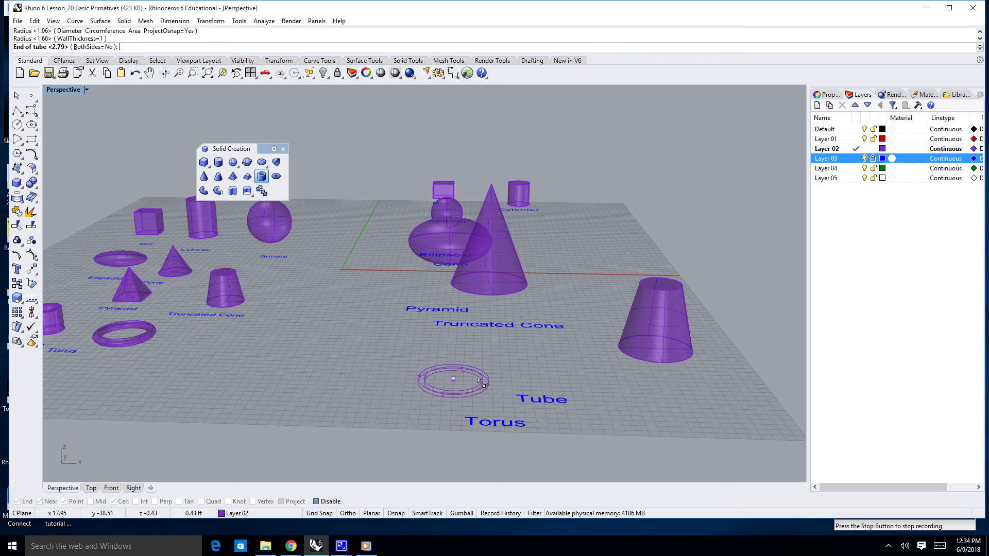
pyautogui.click(441, 285)
pyautogui.moveTo(440, 285); pyautogui.dragTo(472, 363, button='right')
pyautogui.scroll(-5, 479, 358)
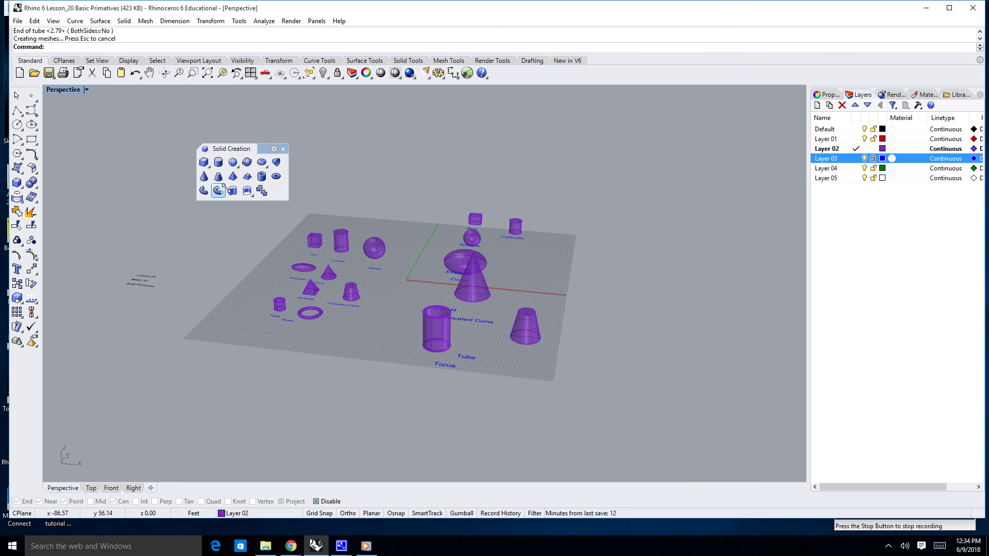
# Begin a torus centred below the Torus label and set its main radius
pyautogui.click(276, 176)
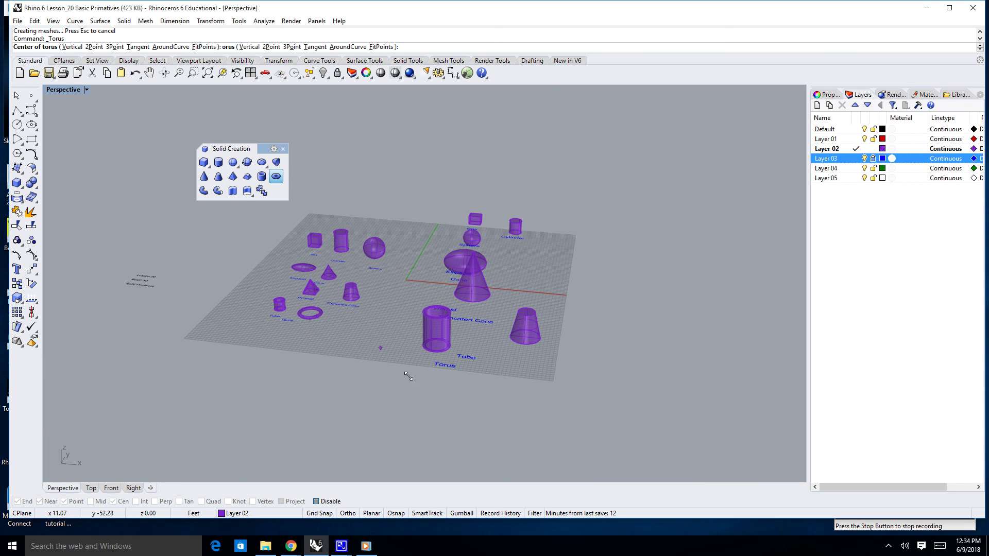
pyautogui.scroll(3, 484, 380)
pyautogui.click(483, 380)
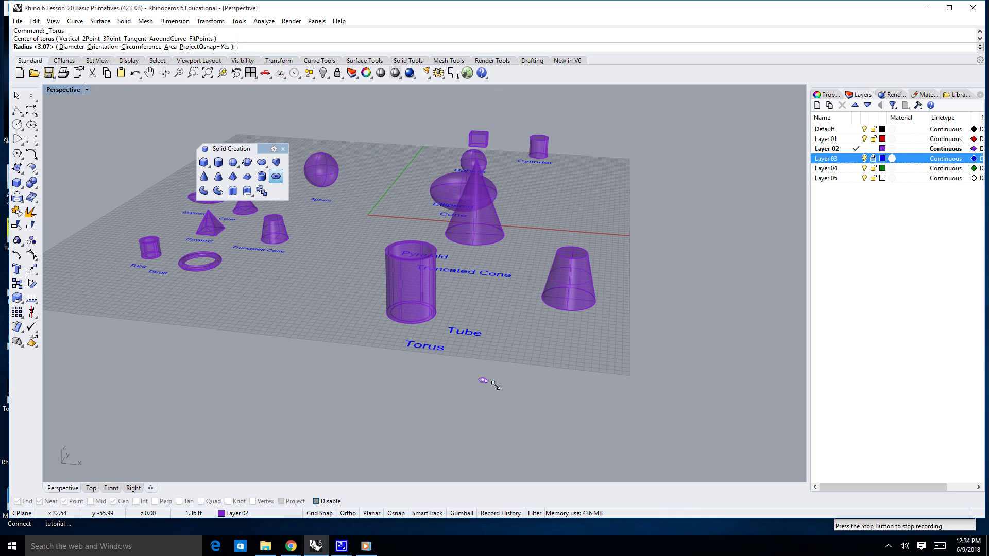
pyautogui.click(534, 385)
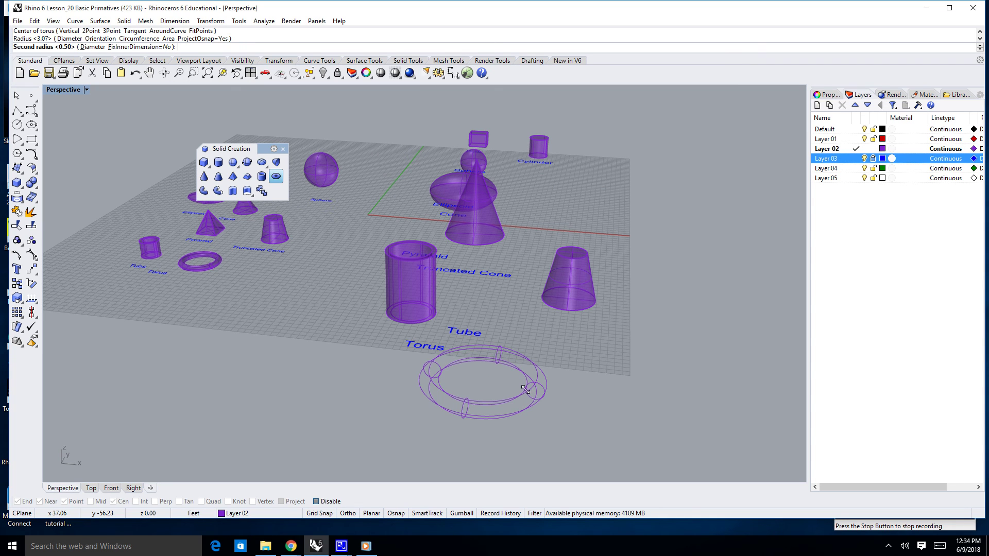